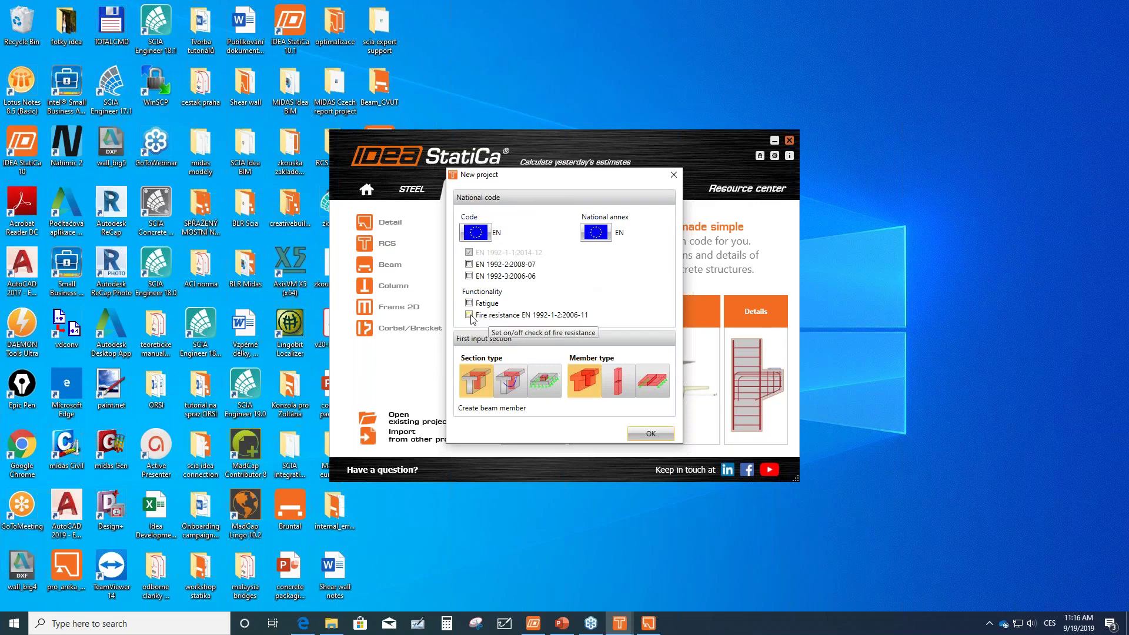
Create the beam project with the EN 1992-1-2 fire resistance check enabled and add a T-shaped cross-section with the default dimensions.
left_click(469, 316)
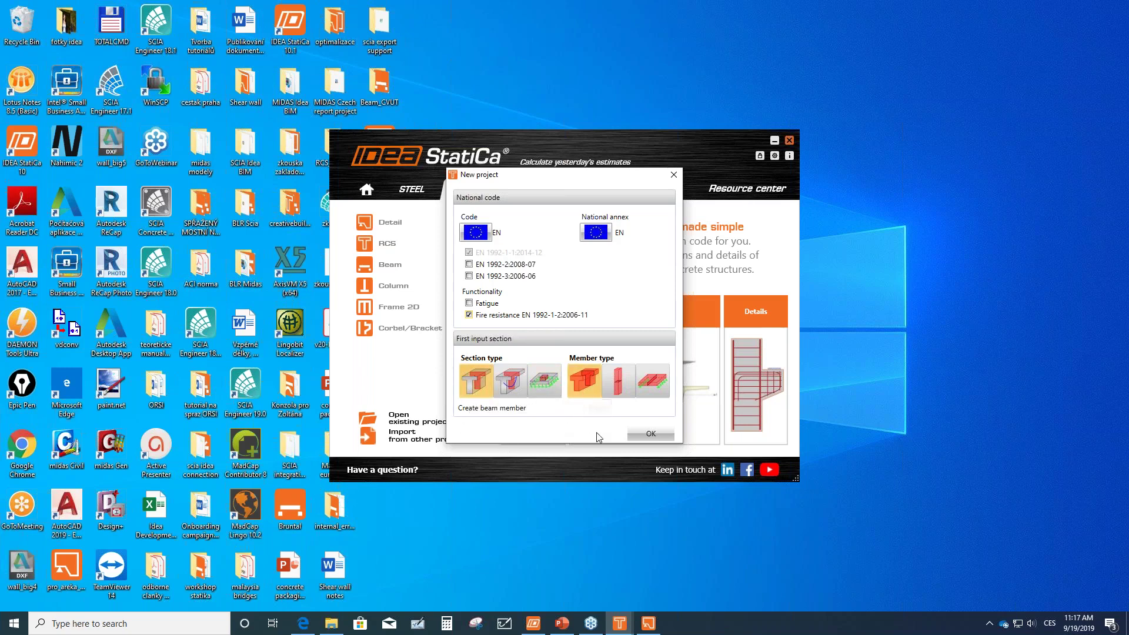
left_click(641, 433)
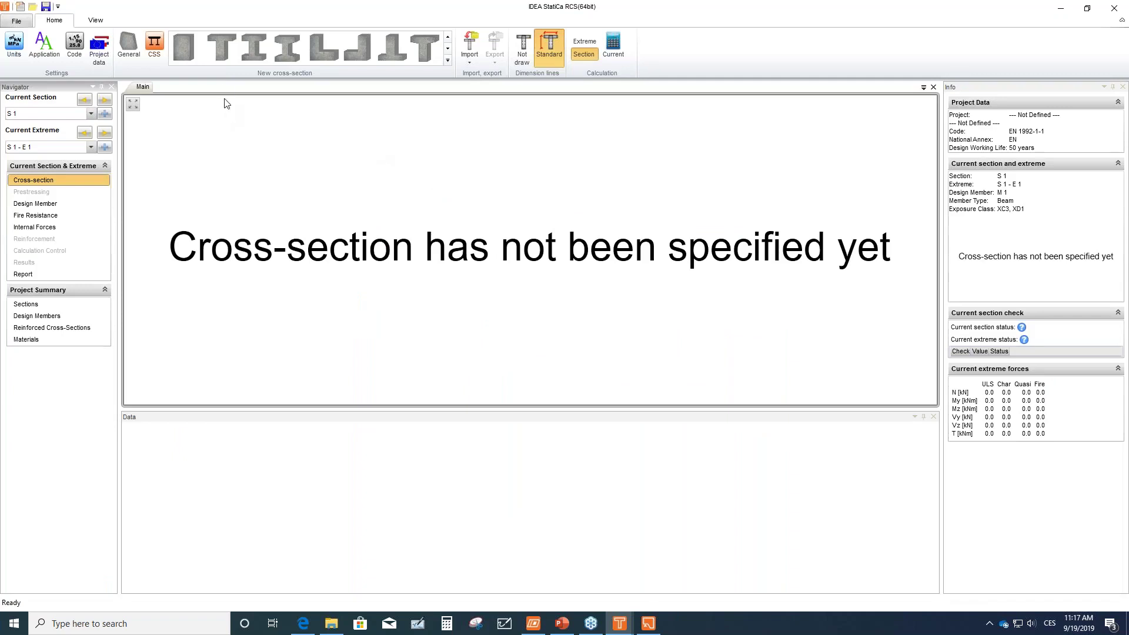
left_click(221, 56)
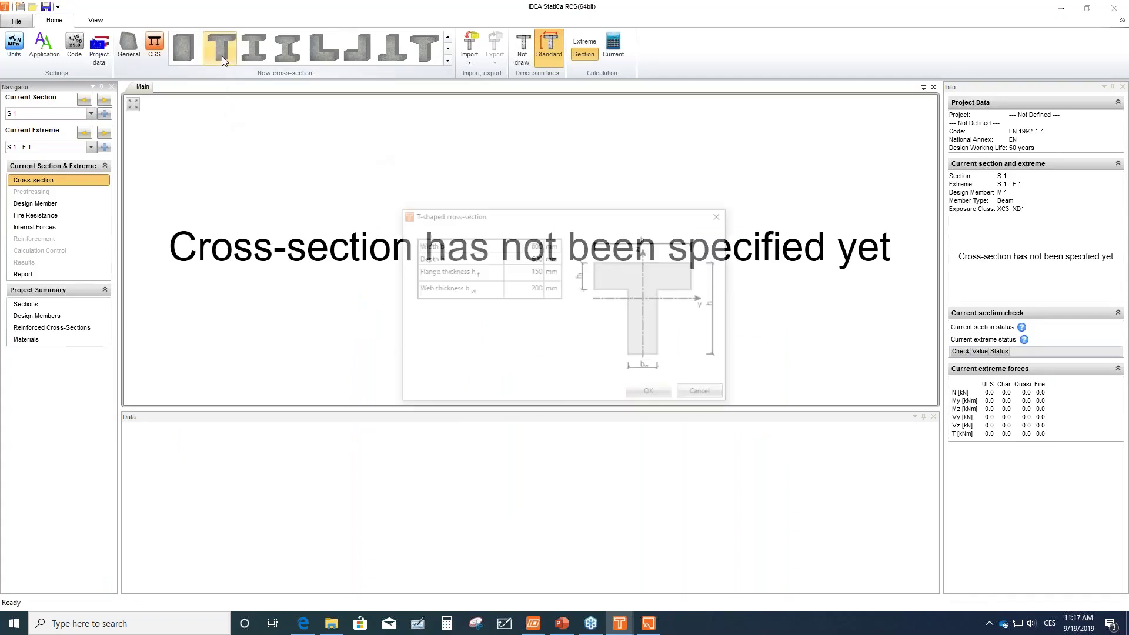
left_click(651, 396)
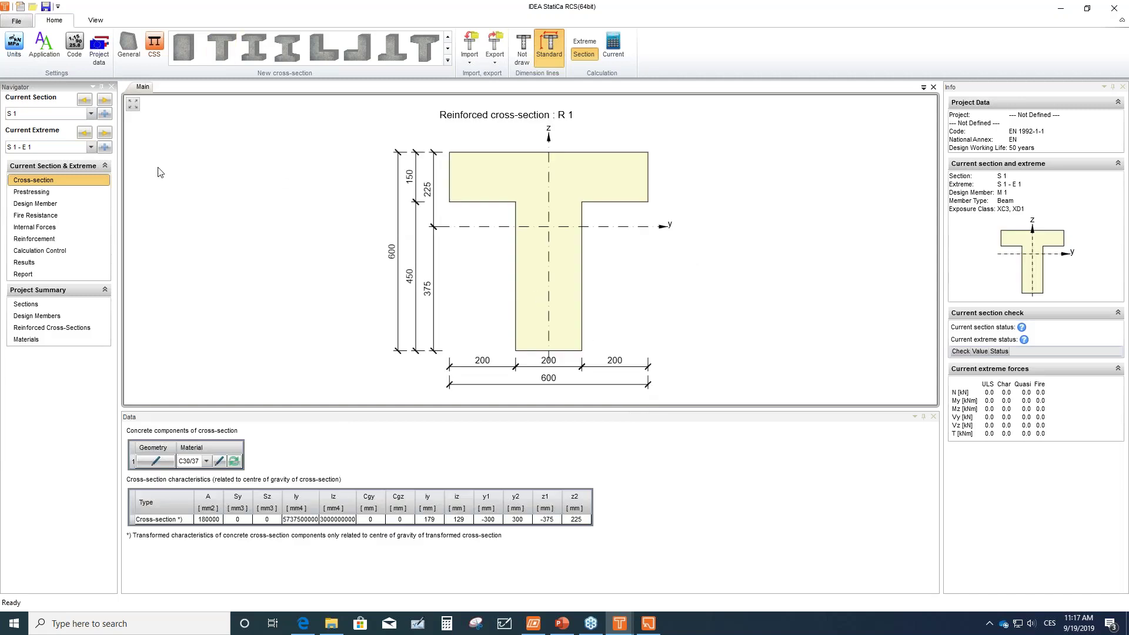
Set the design member's clear span ln to 4 m in the flexural slenderness data.
left_click(47, 205)
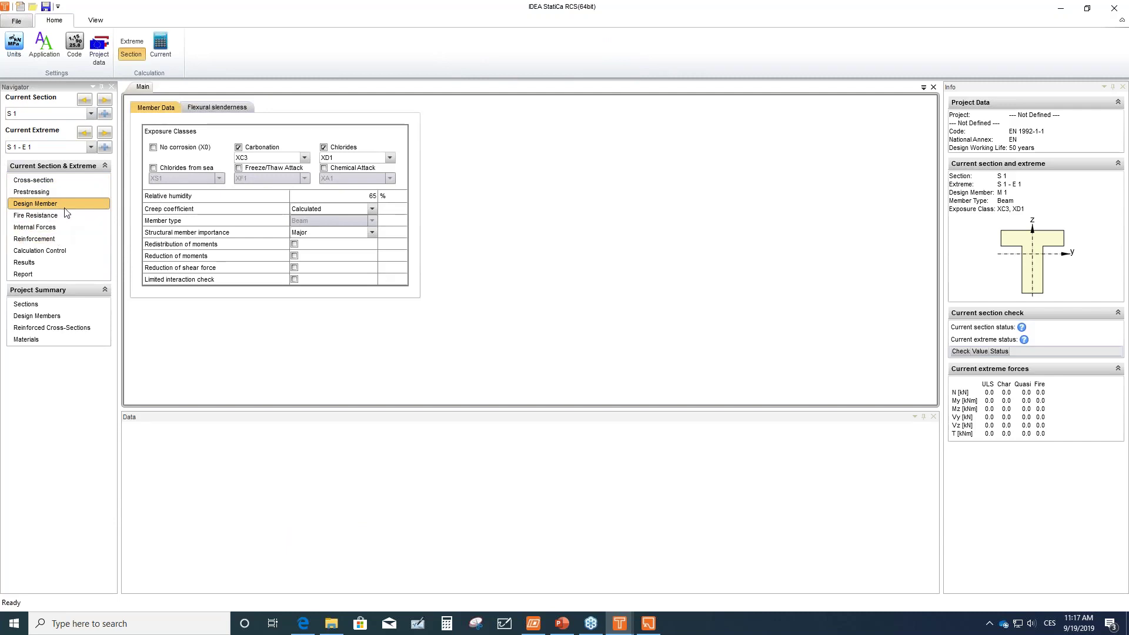
left_click(218, 110)
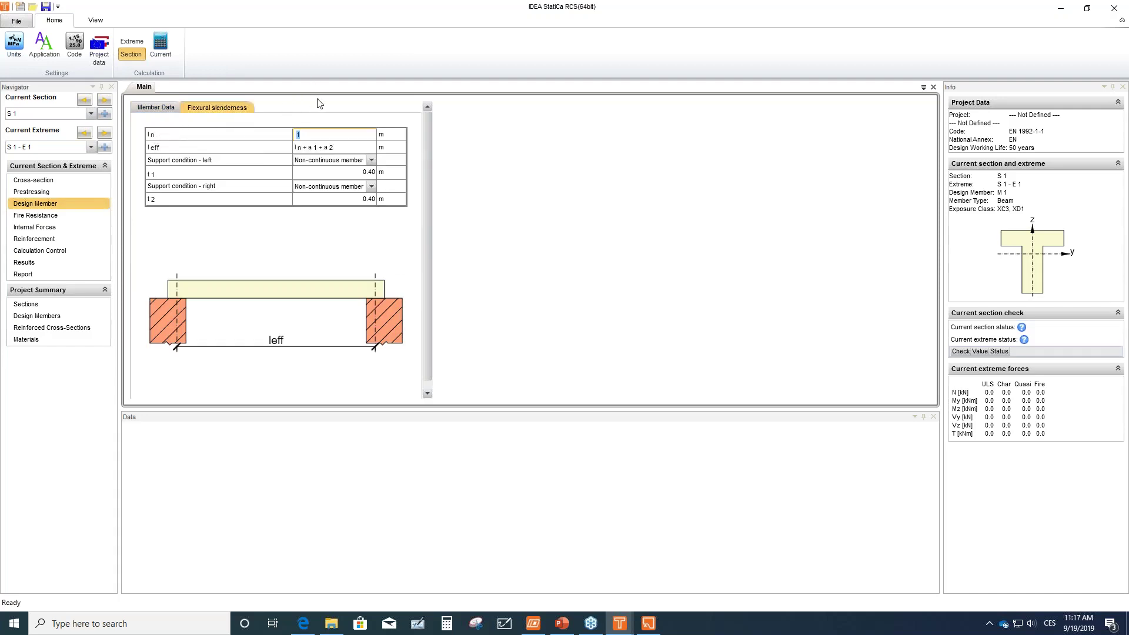
type("4")
key("Return")
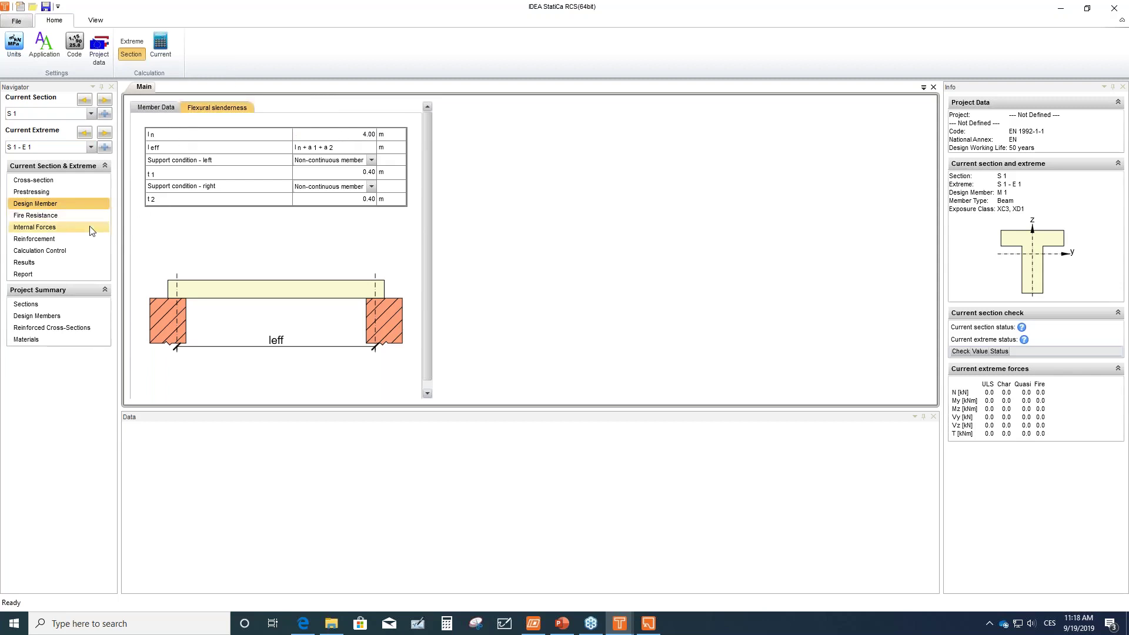
Set the beam's required fire resistance class to R60.
left_click(43, 218)
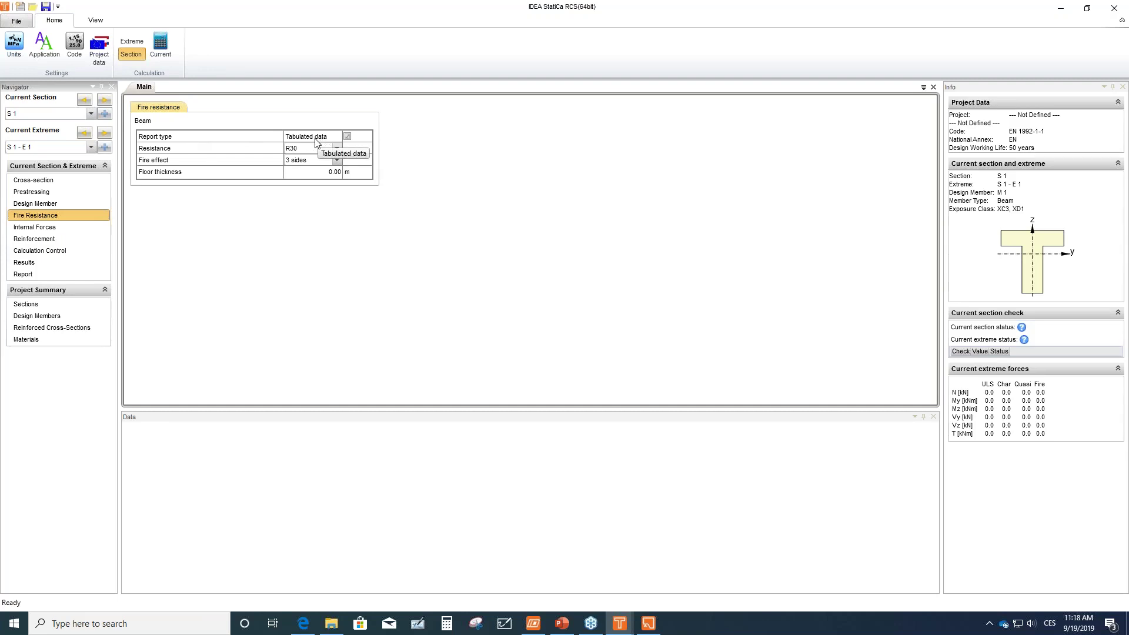
left_click(338, 151)
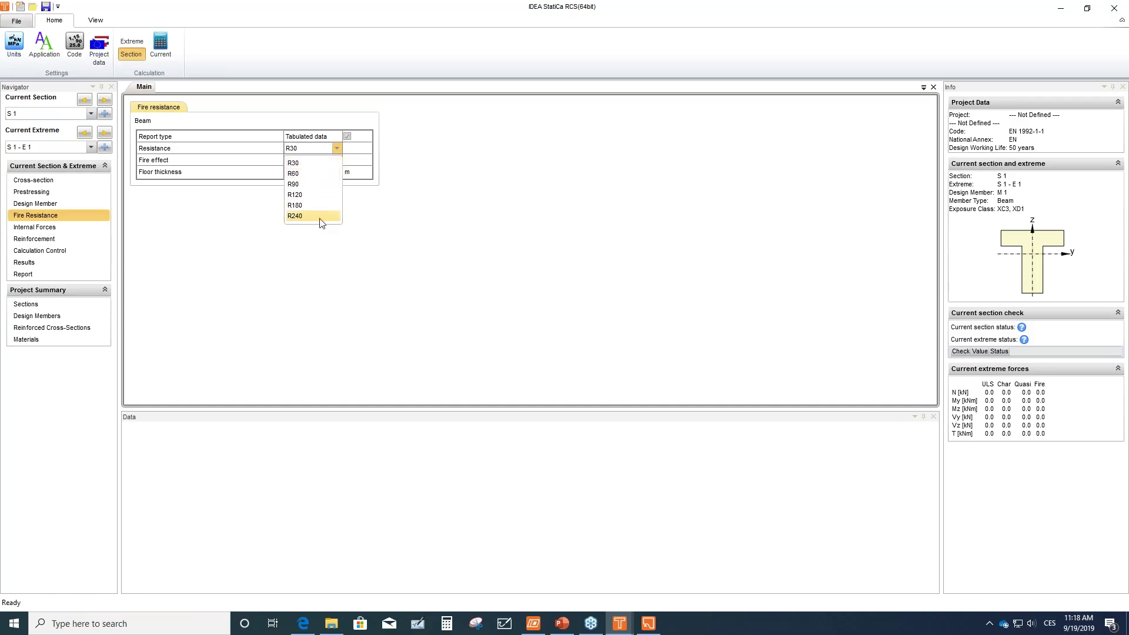
left_click(307, 175)
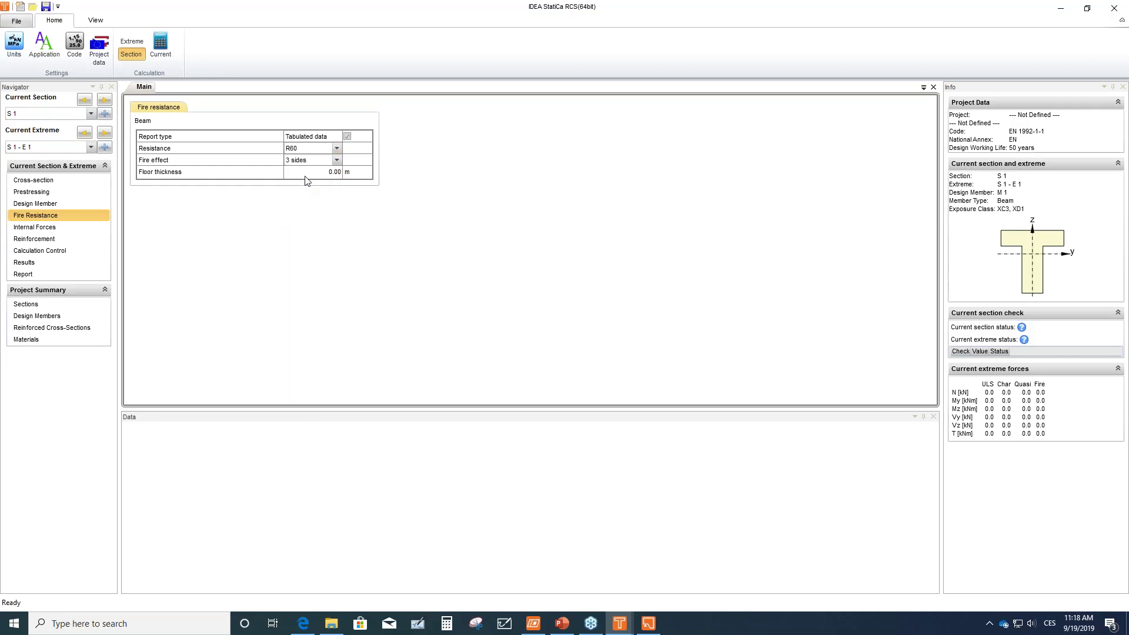
left_click(337, 152)
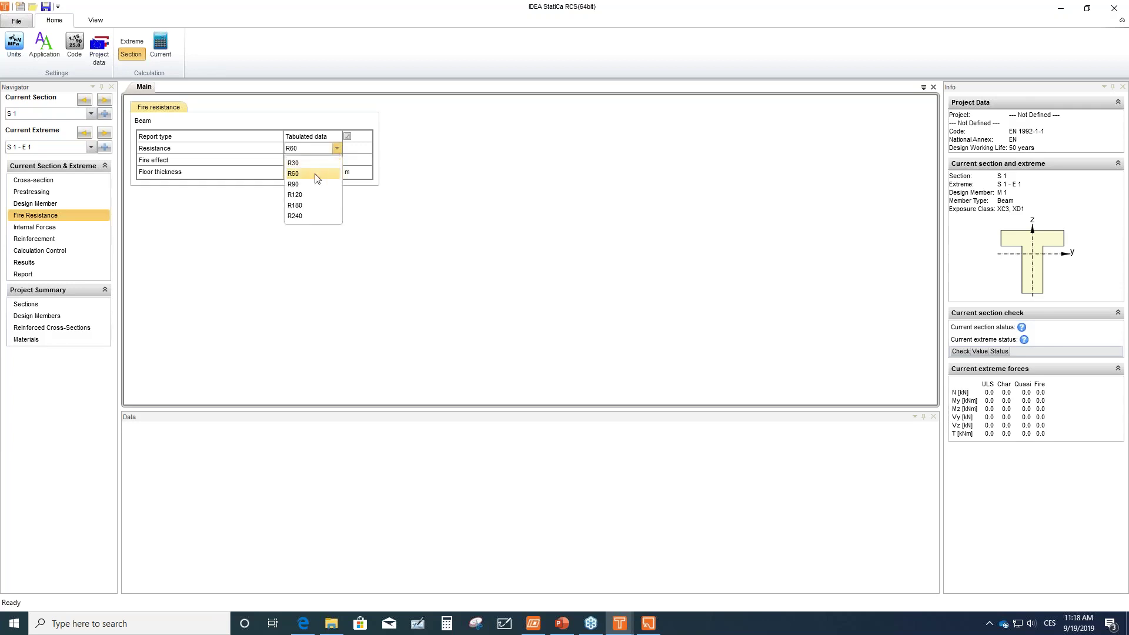
left_click(316, 183)
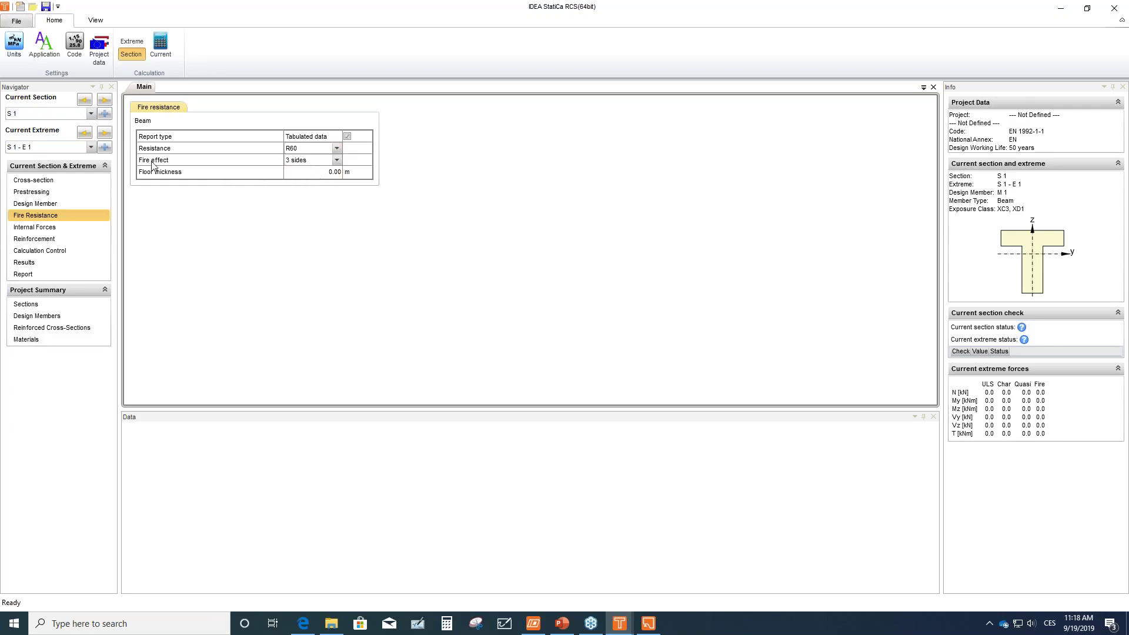
Keep the fire effect on 3 sides and set the floor thickness to 0.10 m in the fire resistance data.
left_click(326, 164)
left_click(315, 175)
left_click(316, 174)
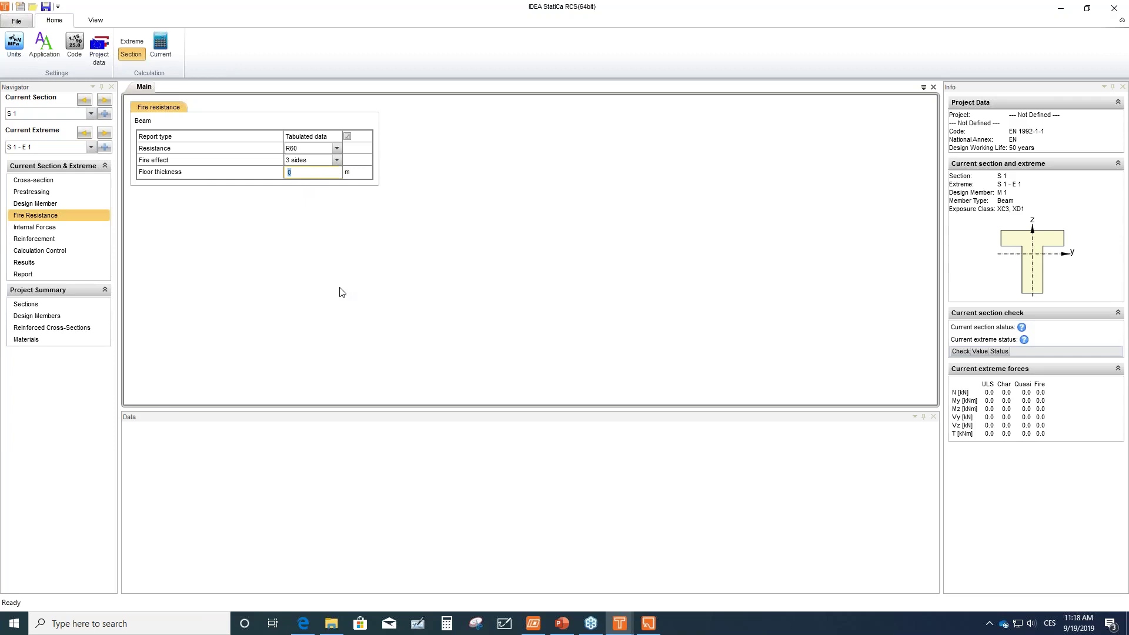
type("0")
key("Return")
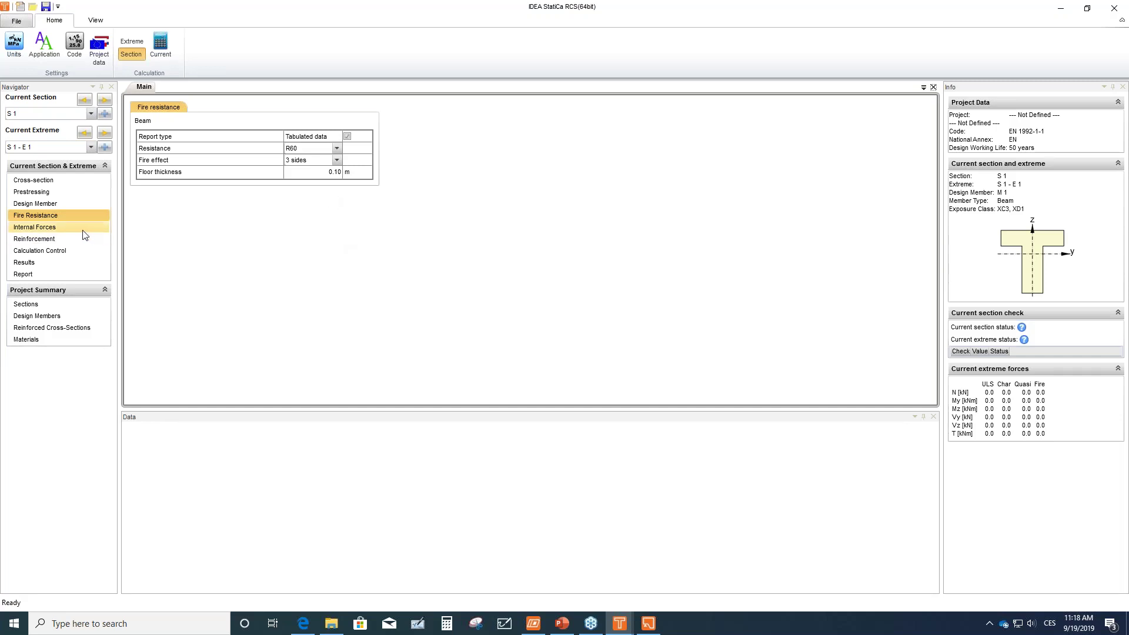
Enter the Fundamental ULS internal forces: N -100 kN, Vz 50 kN and My 100 kNm.
left_click(43, 231)
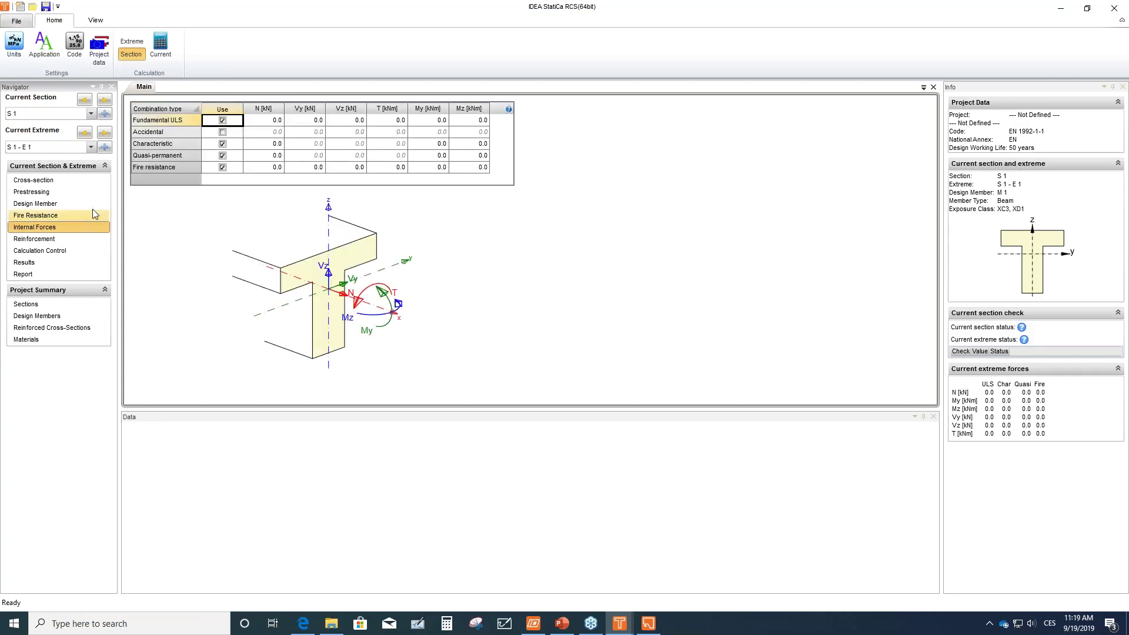
left_click(188, 169)
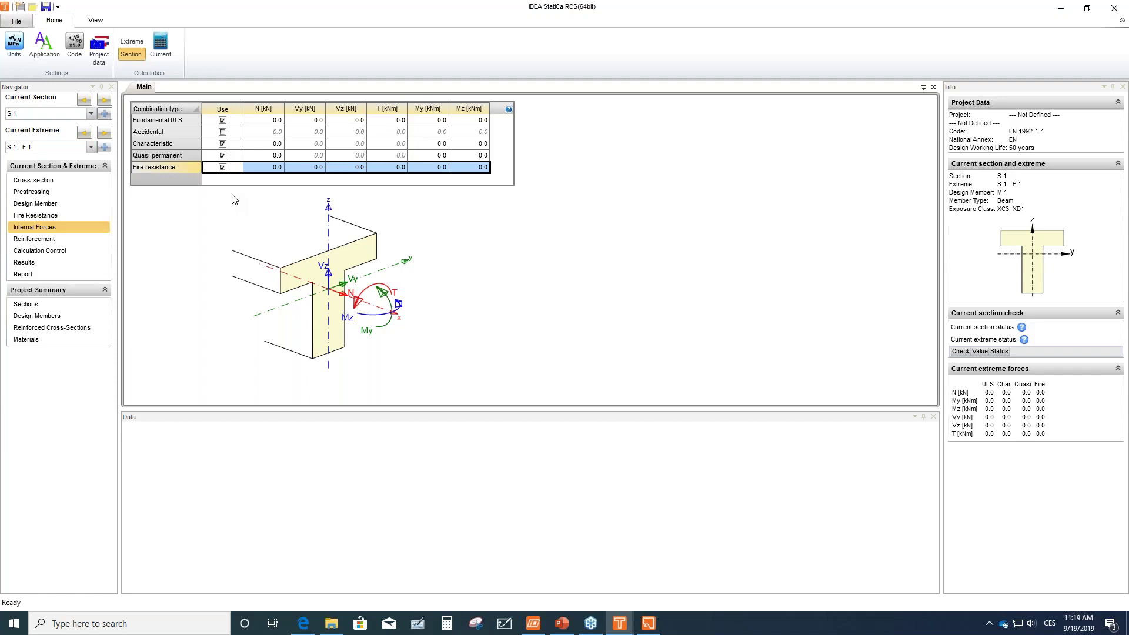
left_click(189, 119)
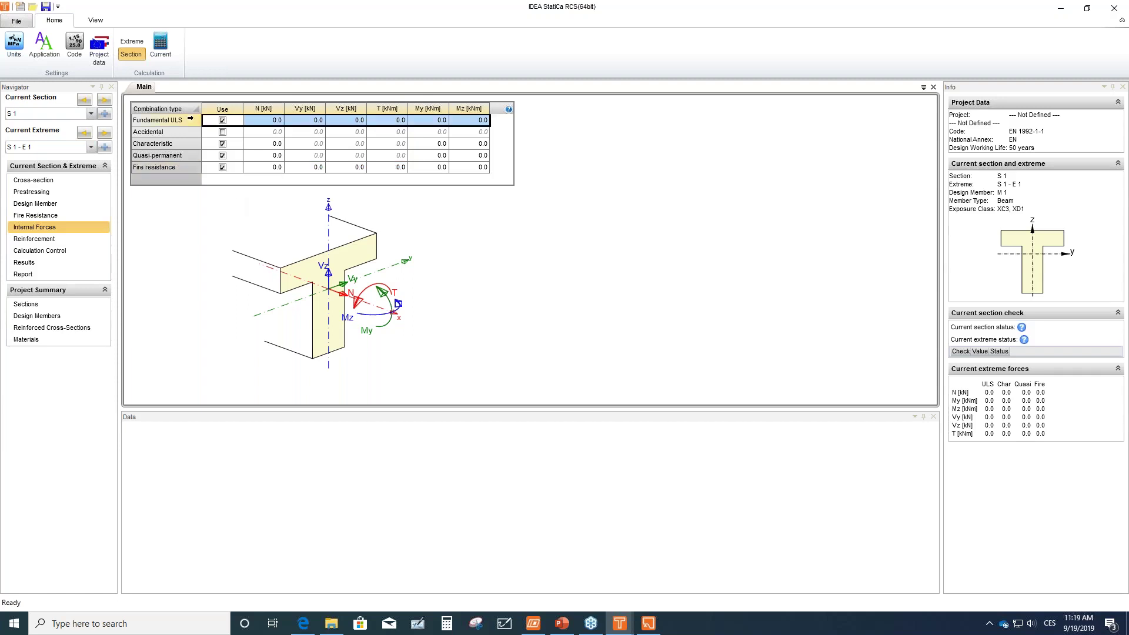
left_click(261, 119)
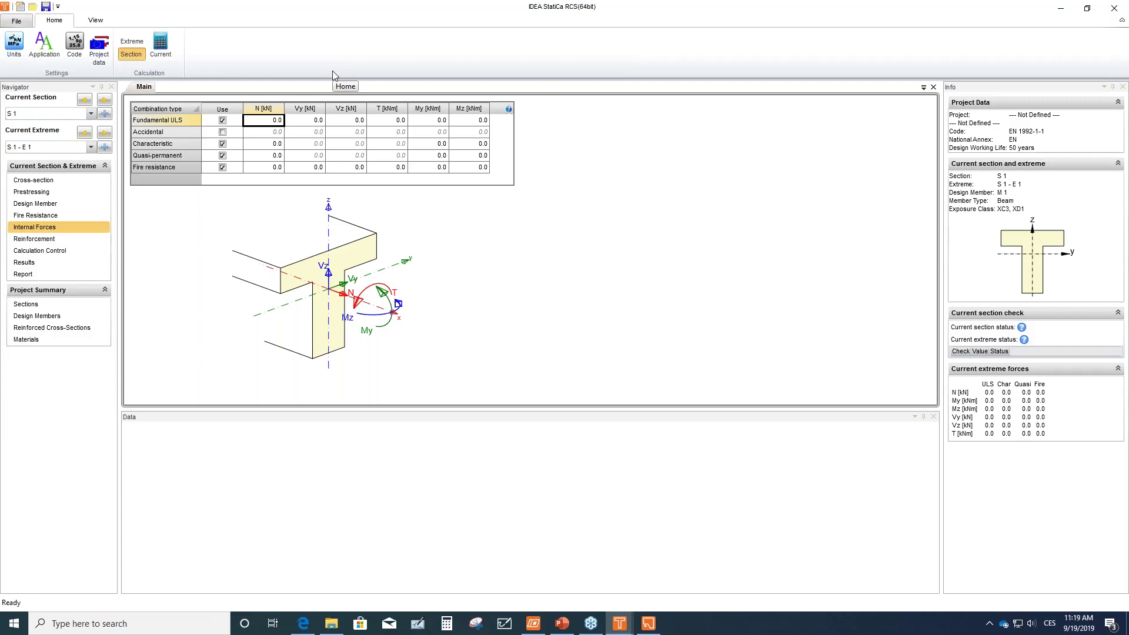
type("-100")
key("Return")
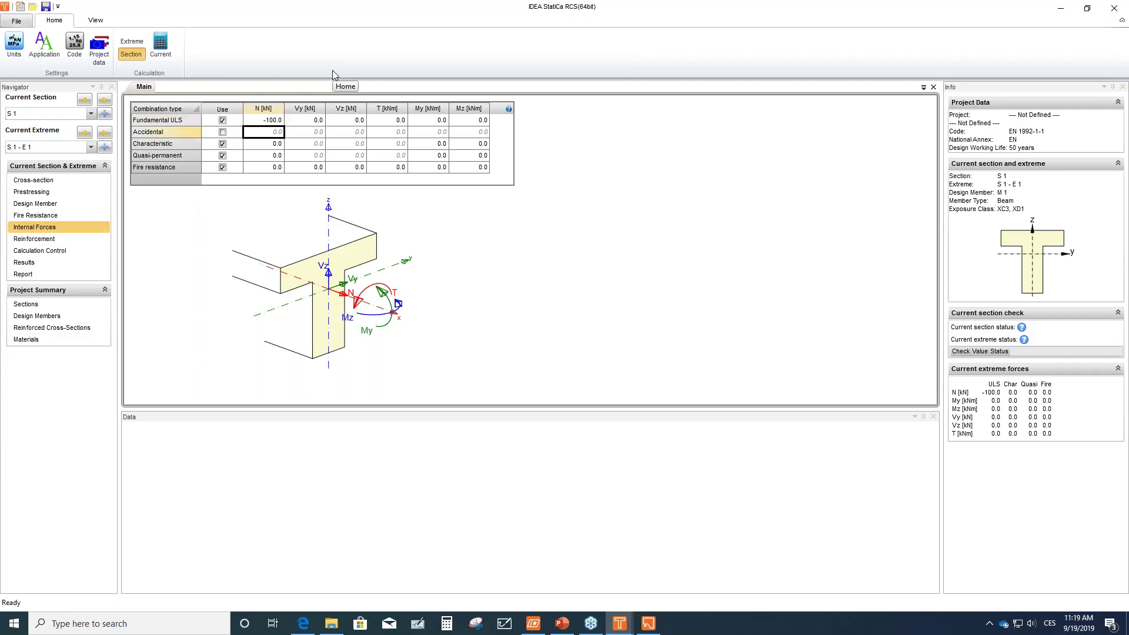
left_click(350, 119)
type("50")
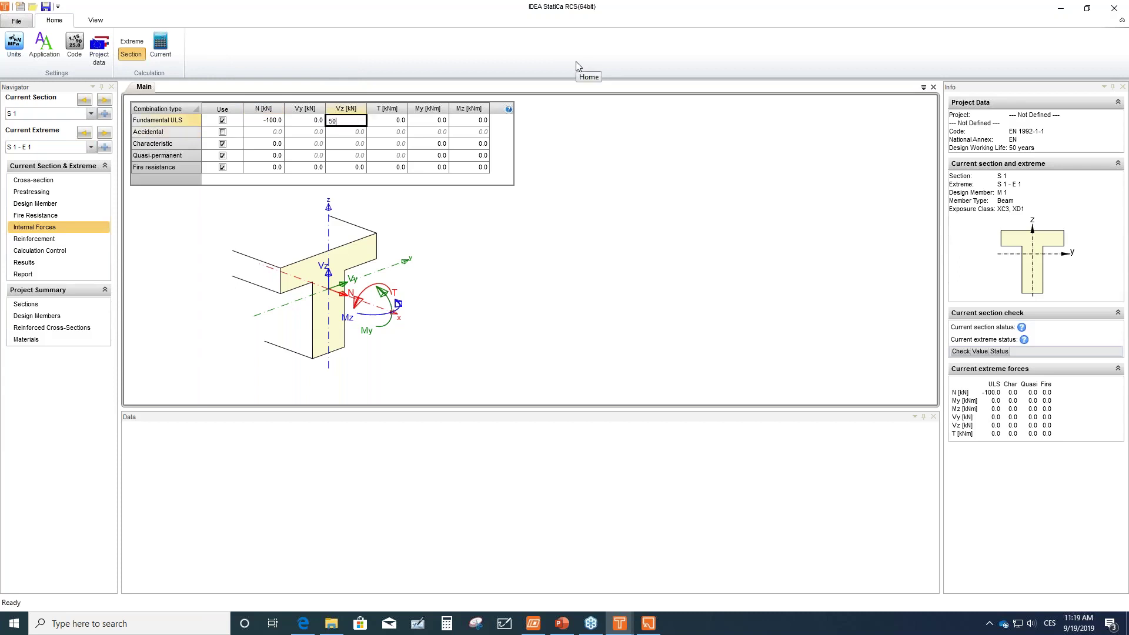
key("Return")
left_click(431, 119)
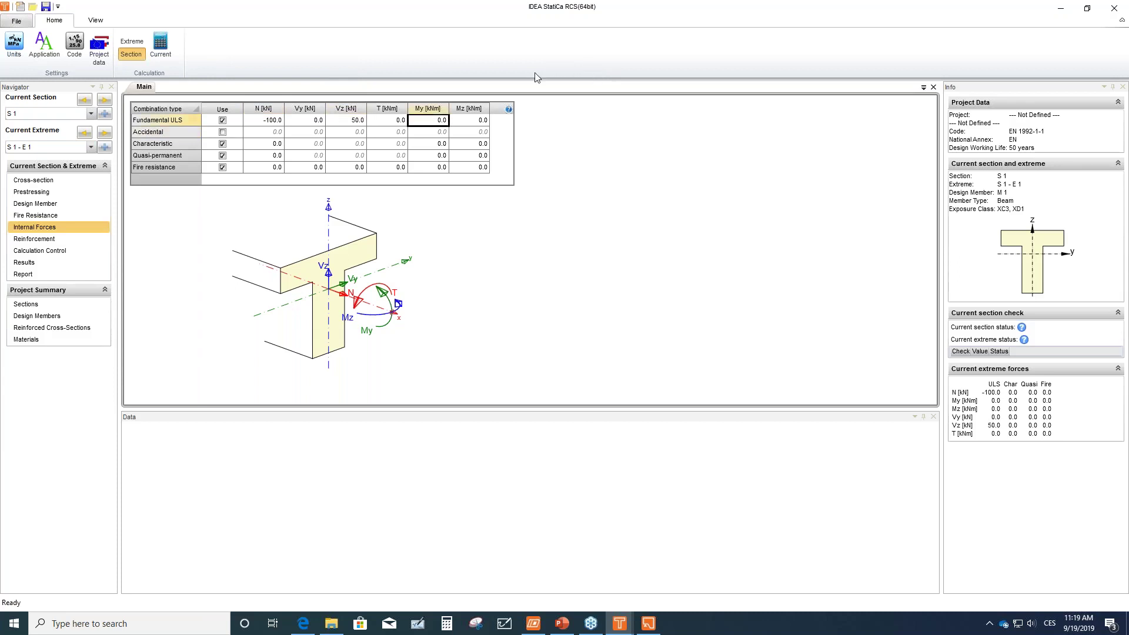
type("10")
key("Return")
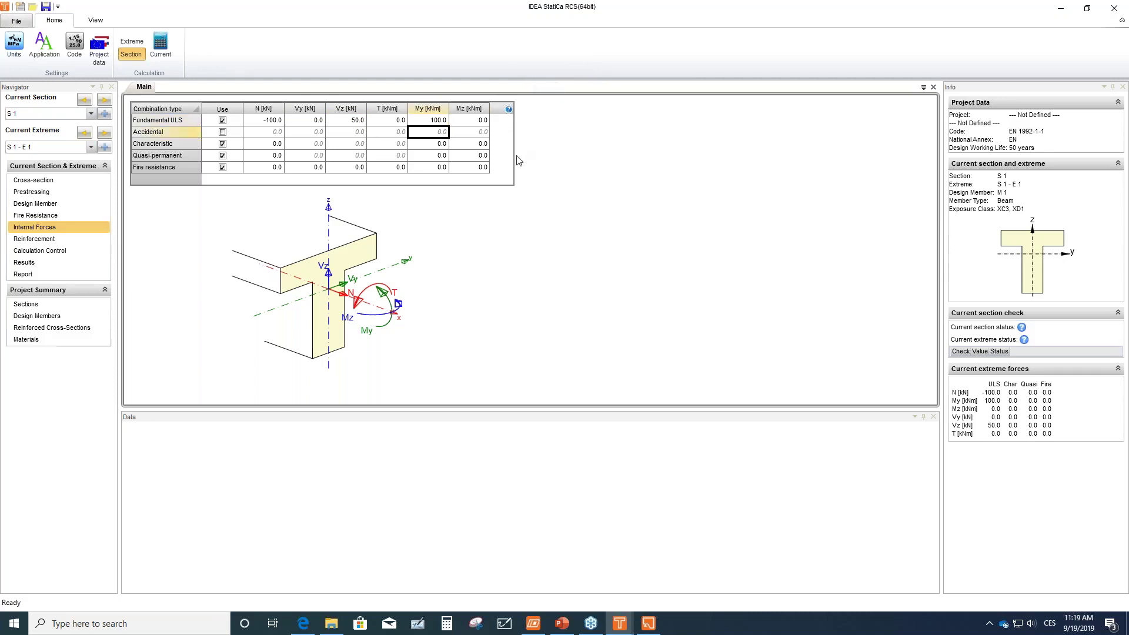
left_click(269, 143)
type("60")
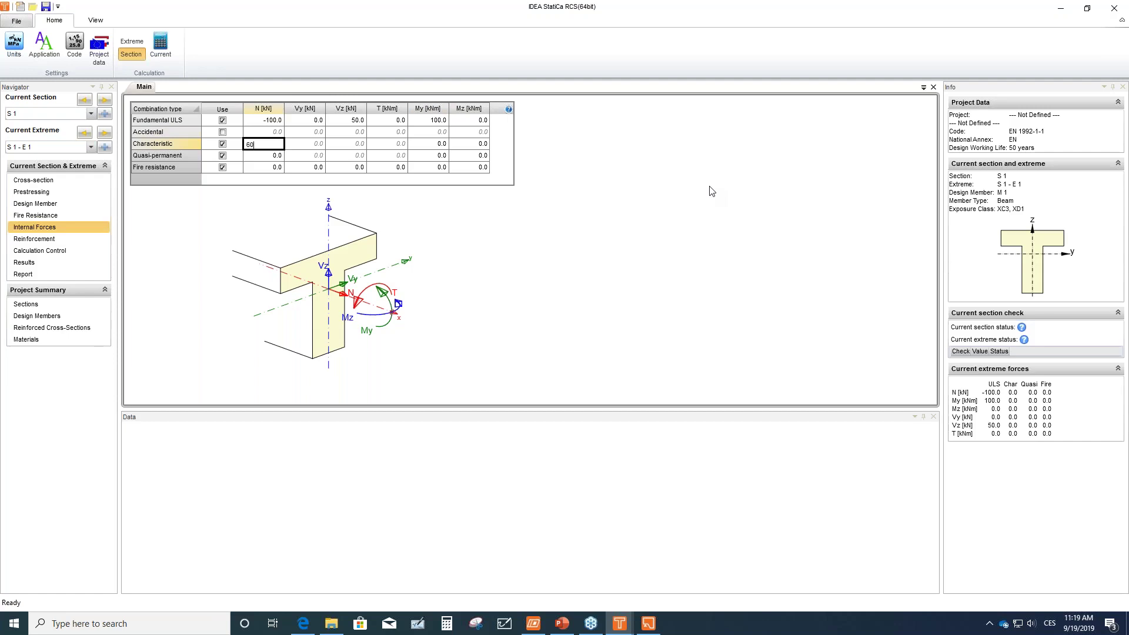
key("Return")
type("40")
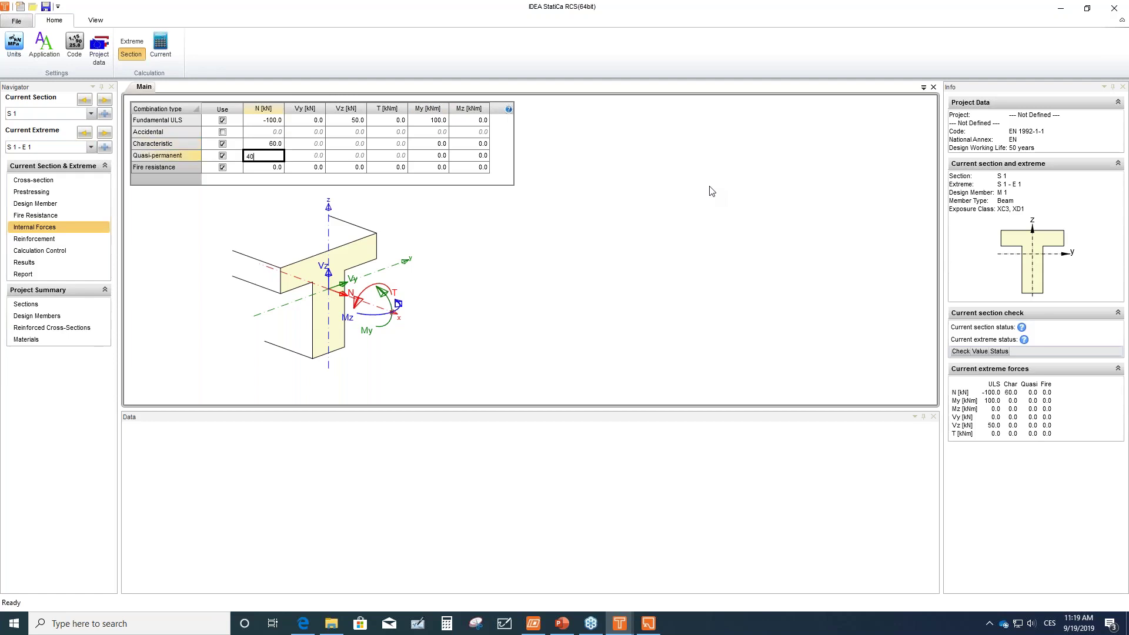
Set the normal force N to -60 kN for the Characteristic combination and -40 kN for the Quasi-permanent one.
left_click(262, 144)
type("-60")
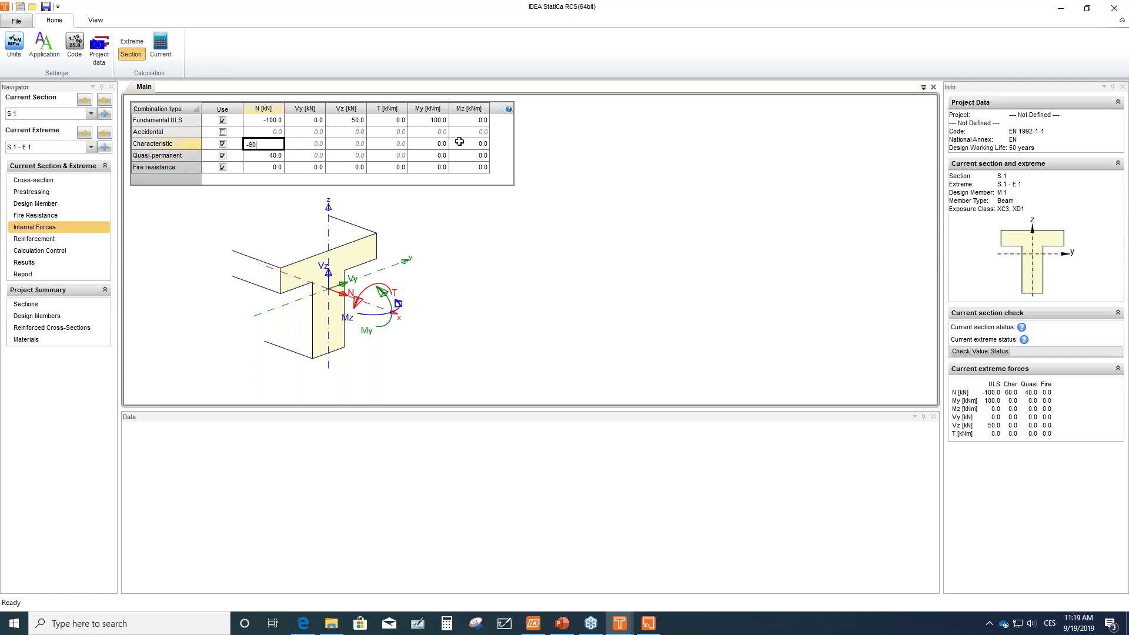
key("Down")
type("-40")
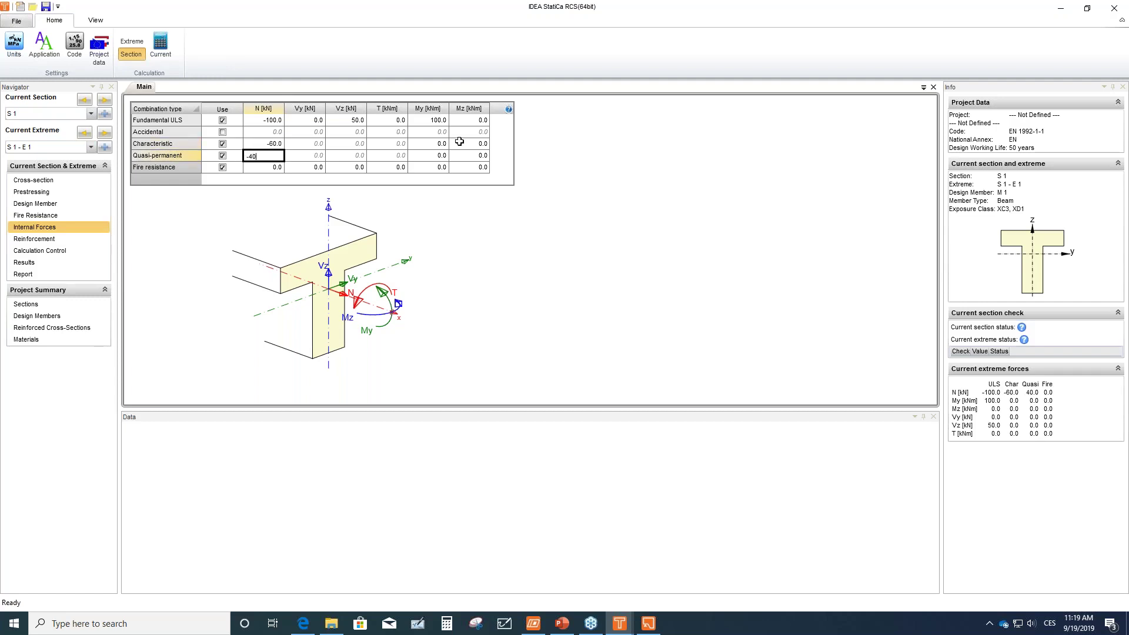
key("Down")
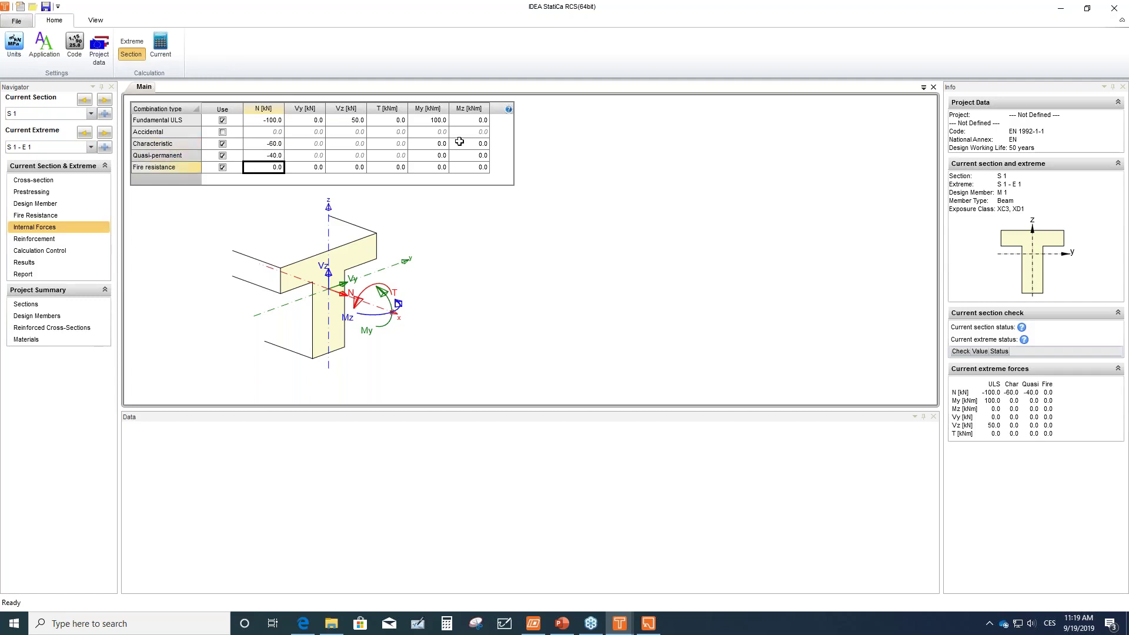
Set the bending moment My to 60 kNm for the Characteristic combination and 40 kNm for the Quasi-permanent one.
left_click(427, 143)
type("60")
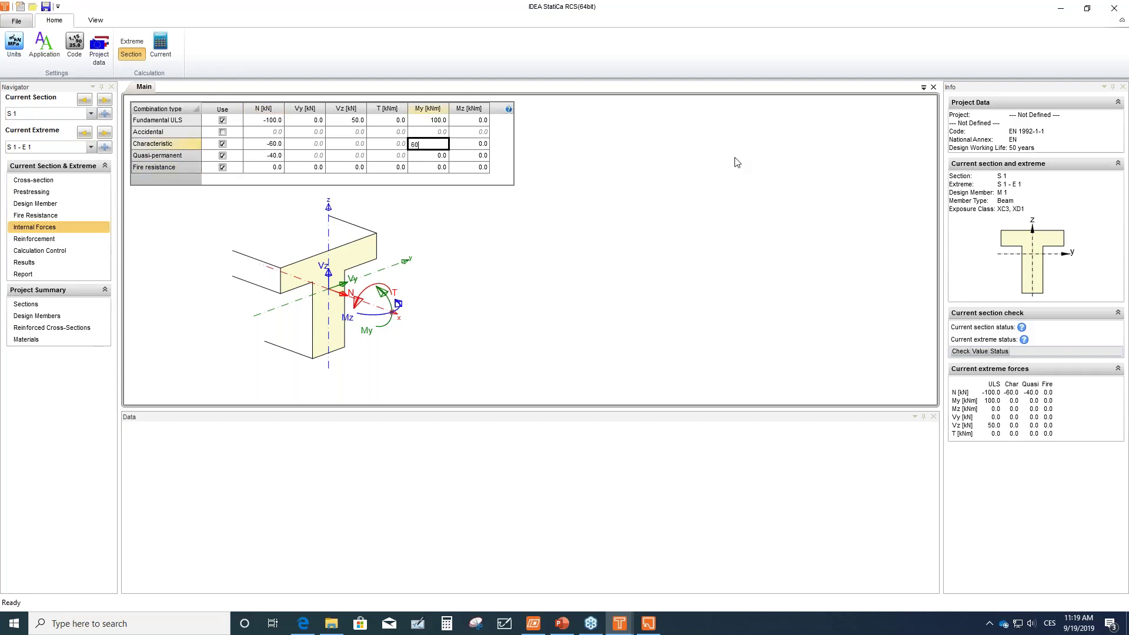
key("Return")
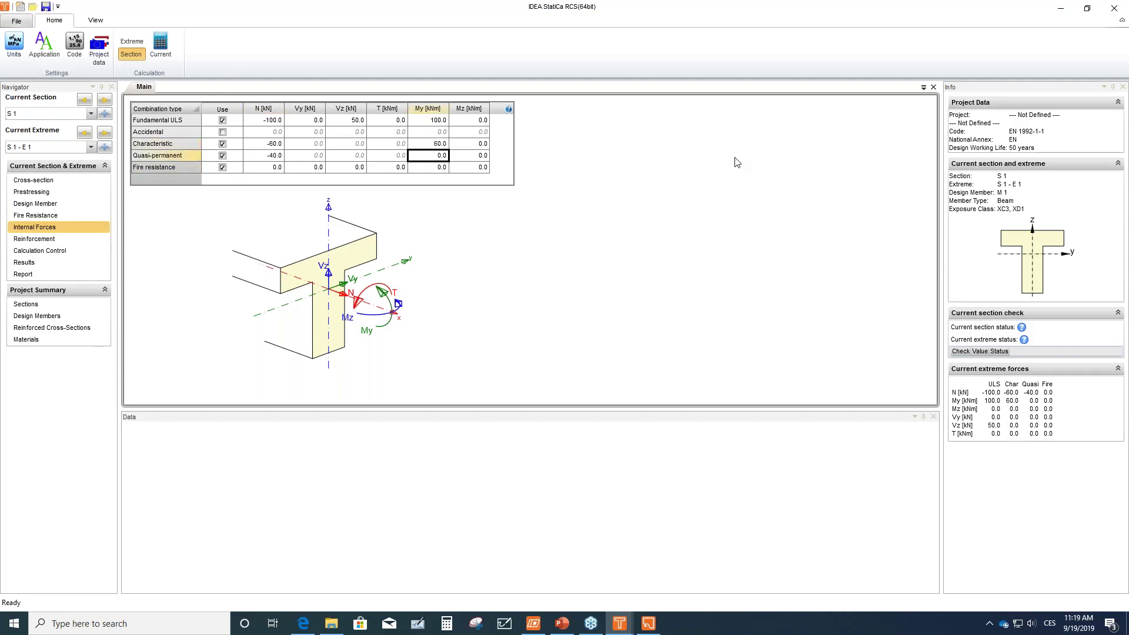
type("40")
key("Return")
Enter the Fire resistance internal forces: N -70 kN, Vz 35 kN and My 70 kNm.
left_click(266, 171)
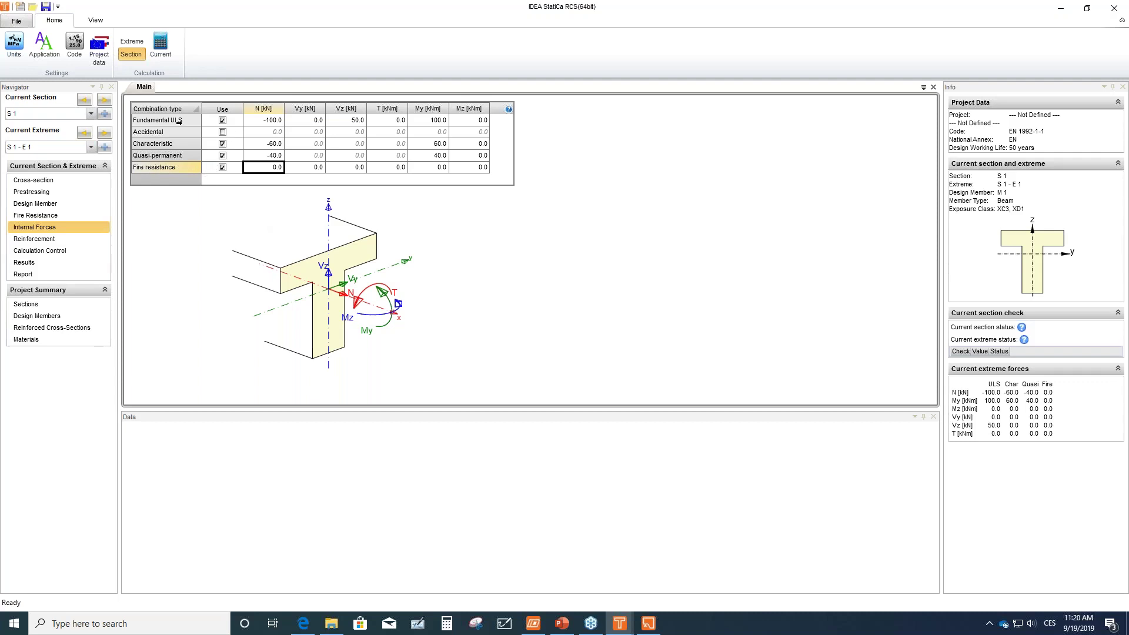
type("-70")
key("Return")
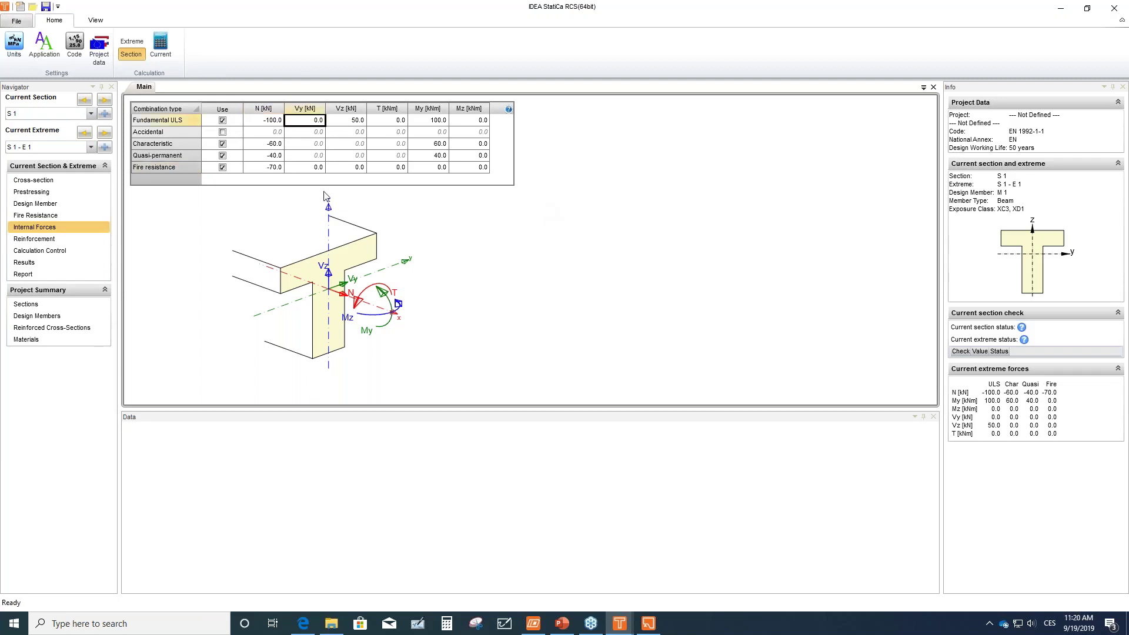
left_click(427, 168)
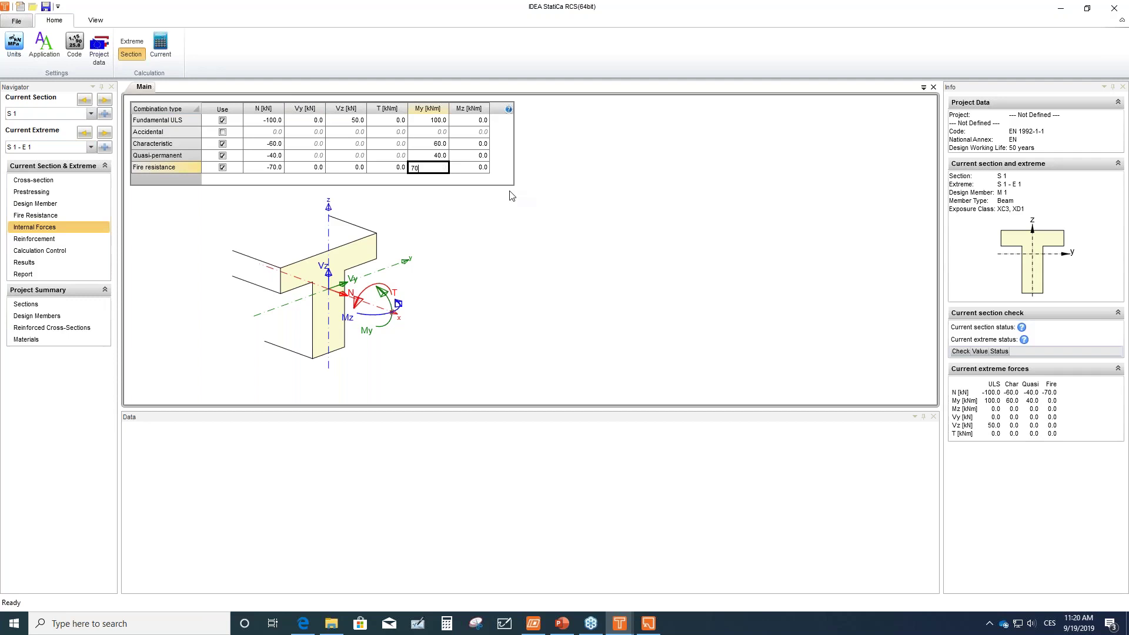
key("Return")
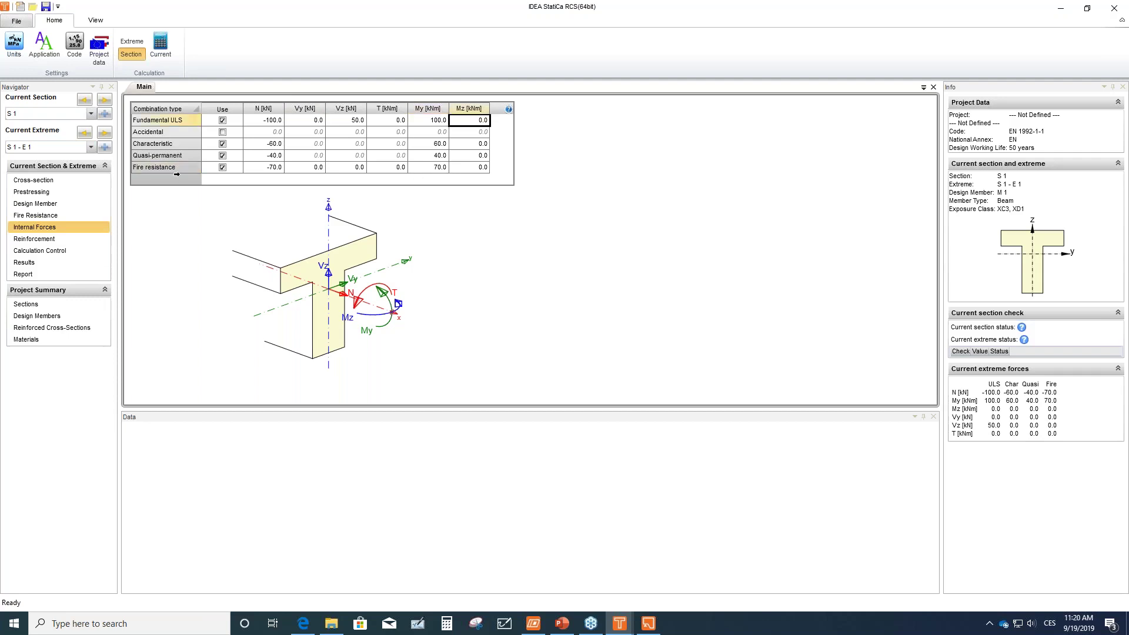
left_click(168, 167)
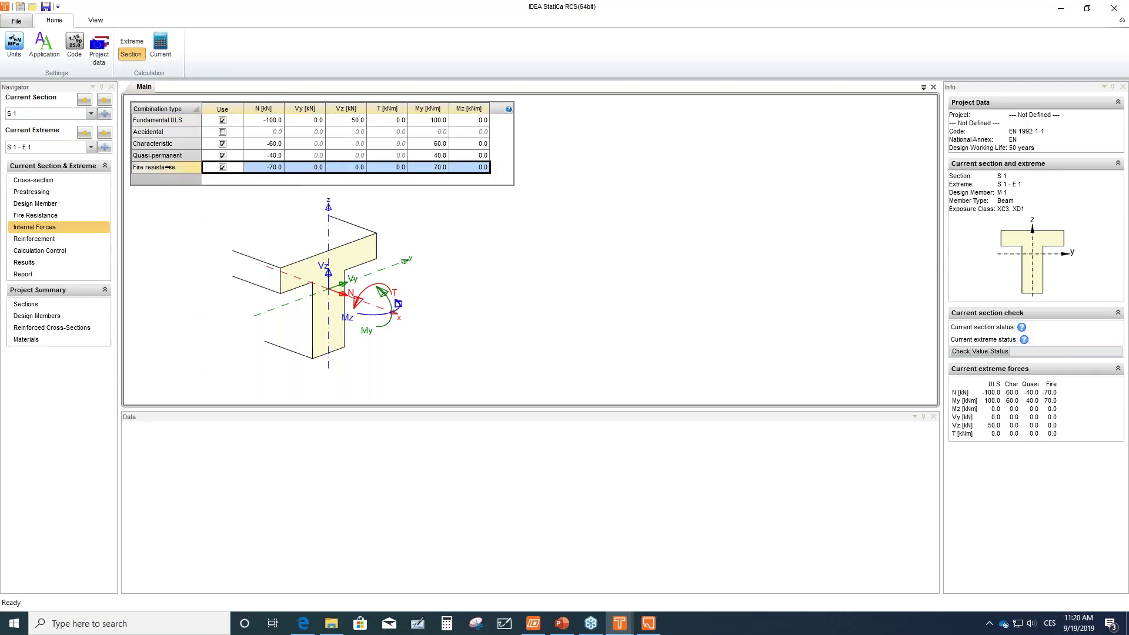
left_click(348, 169)
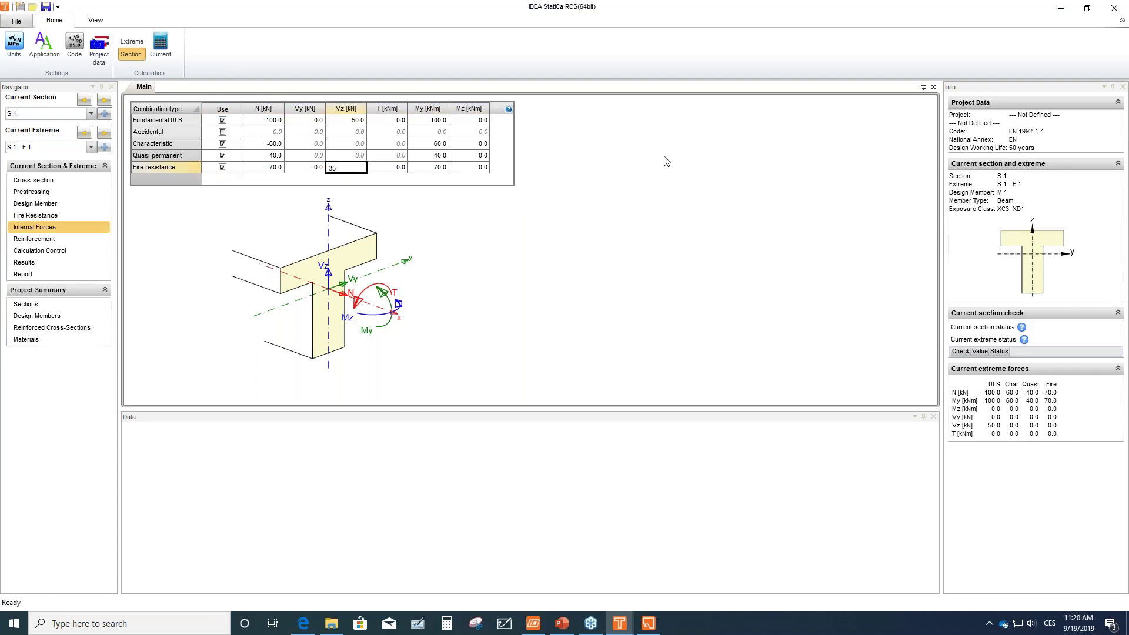
key("Return")
left_click(344, 168)
left_click(174, 169)
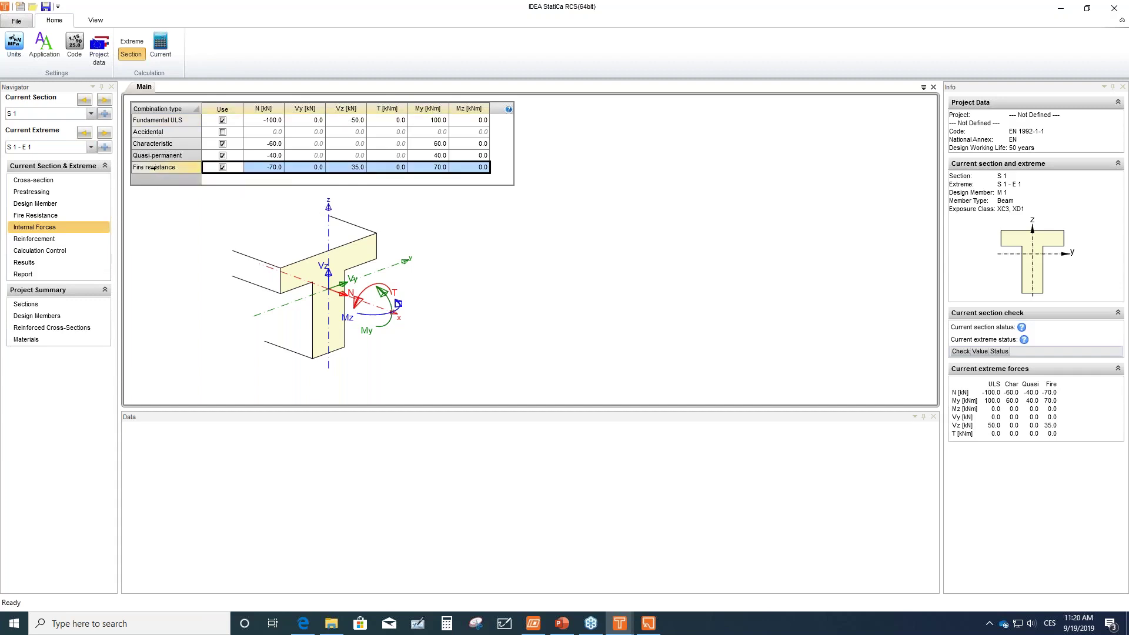
Reinforce the T-shaped cross-section with the first design template, setting the stirrups distance to 0.20 m.
left_click(64, 243)
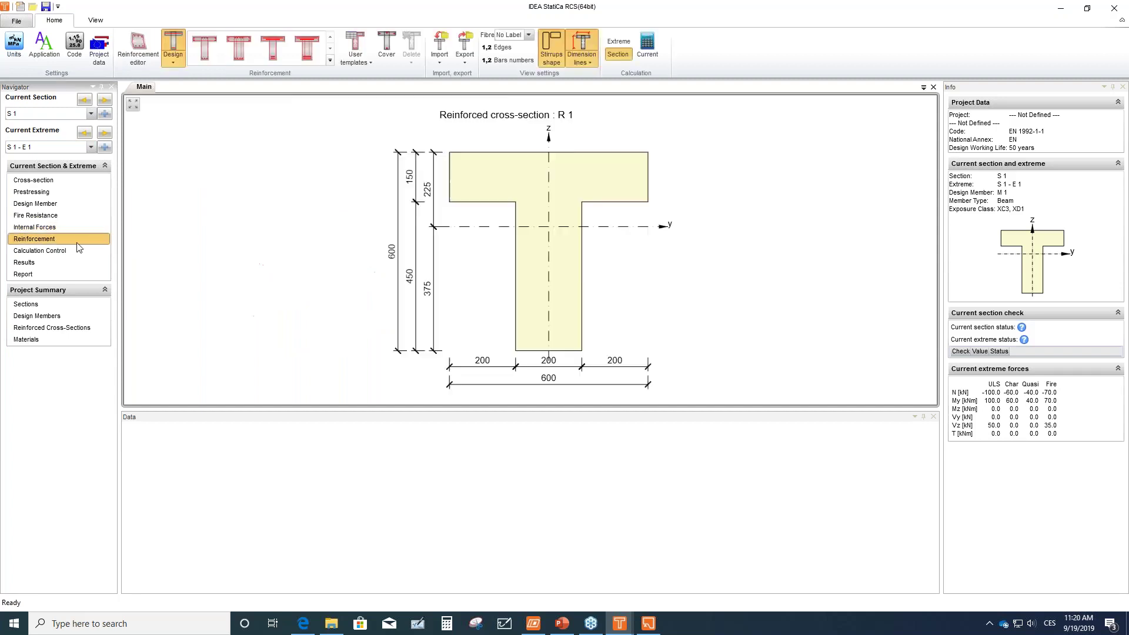
left_click(212, 58)
left_click_drag(584, 125, 576, 107)
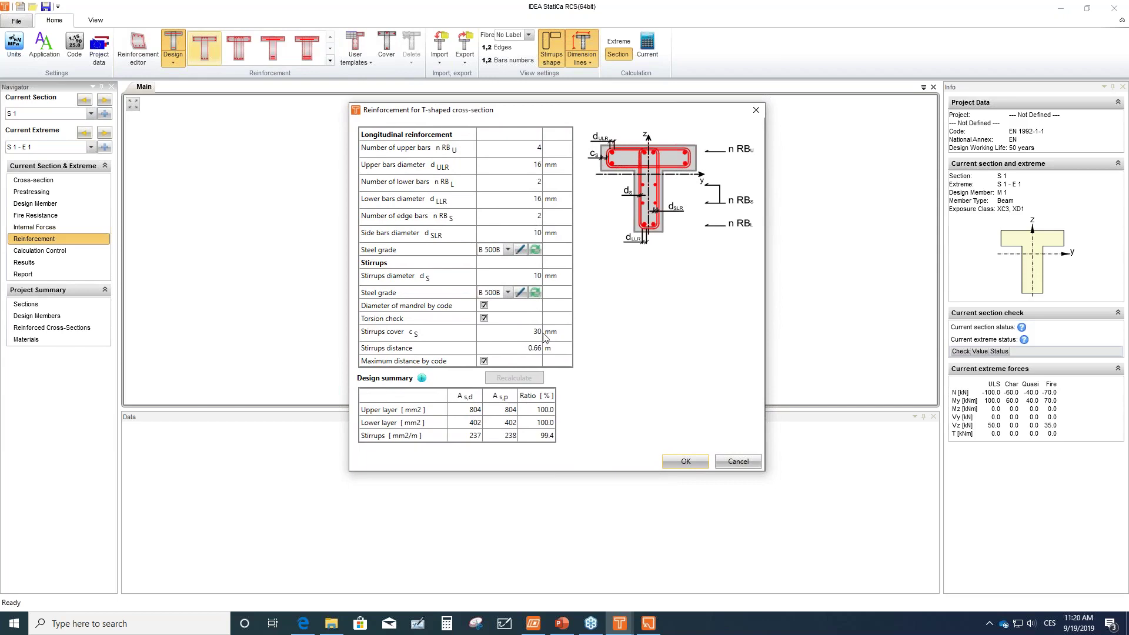
left_click(534, 348)
type("0")
key("Return")
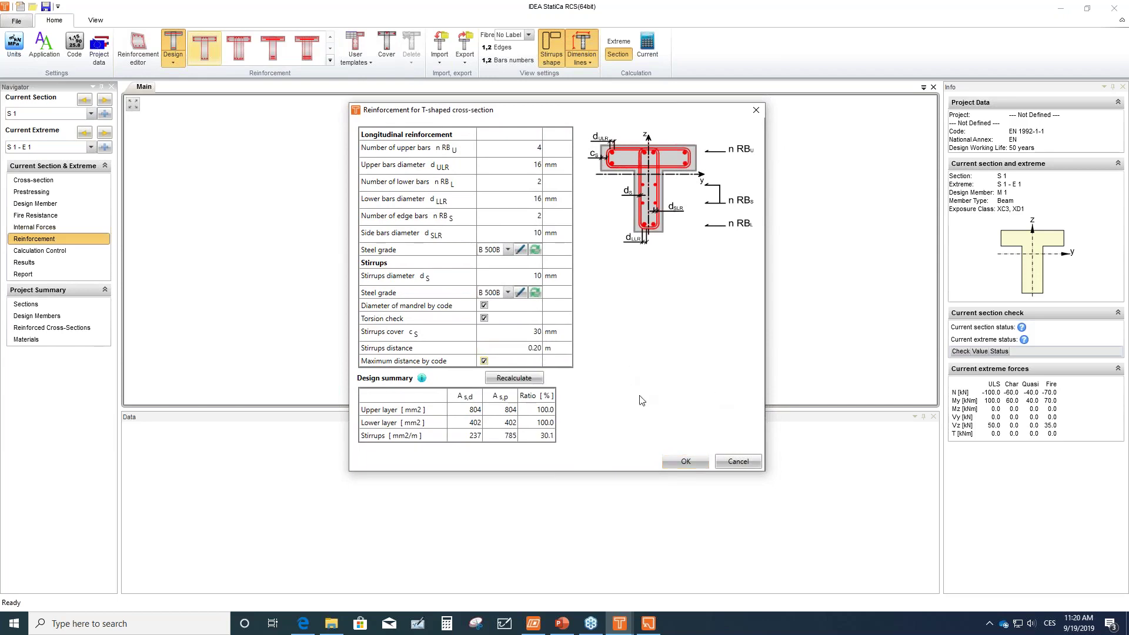
left_click(685, 462)
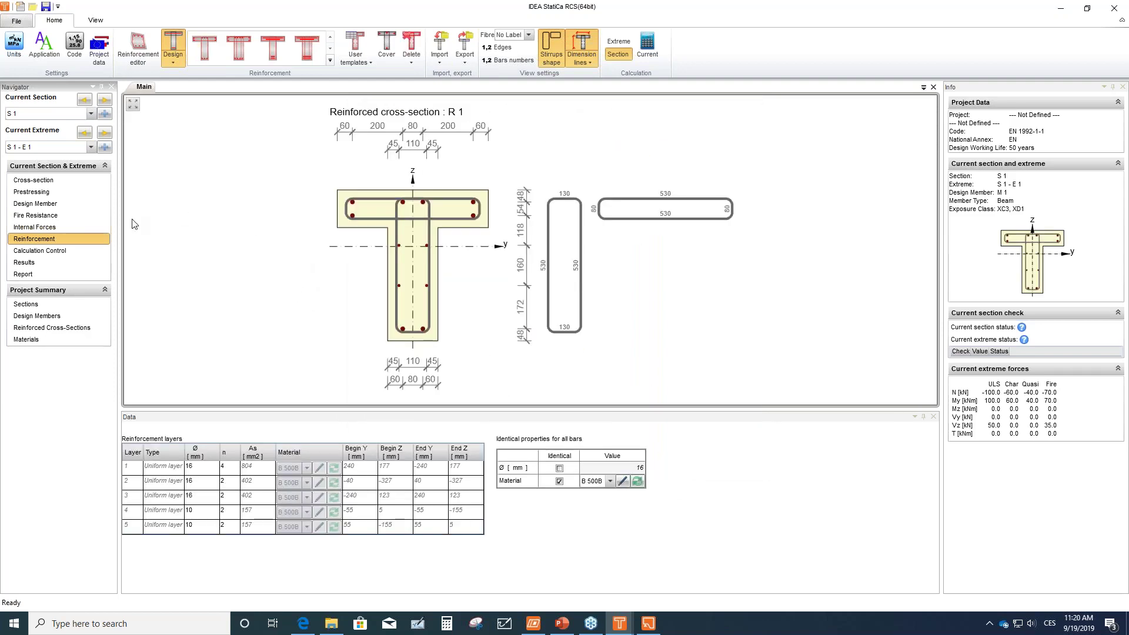
Calculate the section checks and examine the overall summary and the detailed fire resistance results with their explanations.
left_click(24, 262)
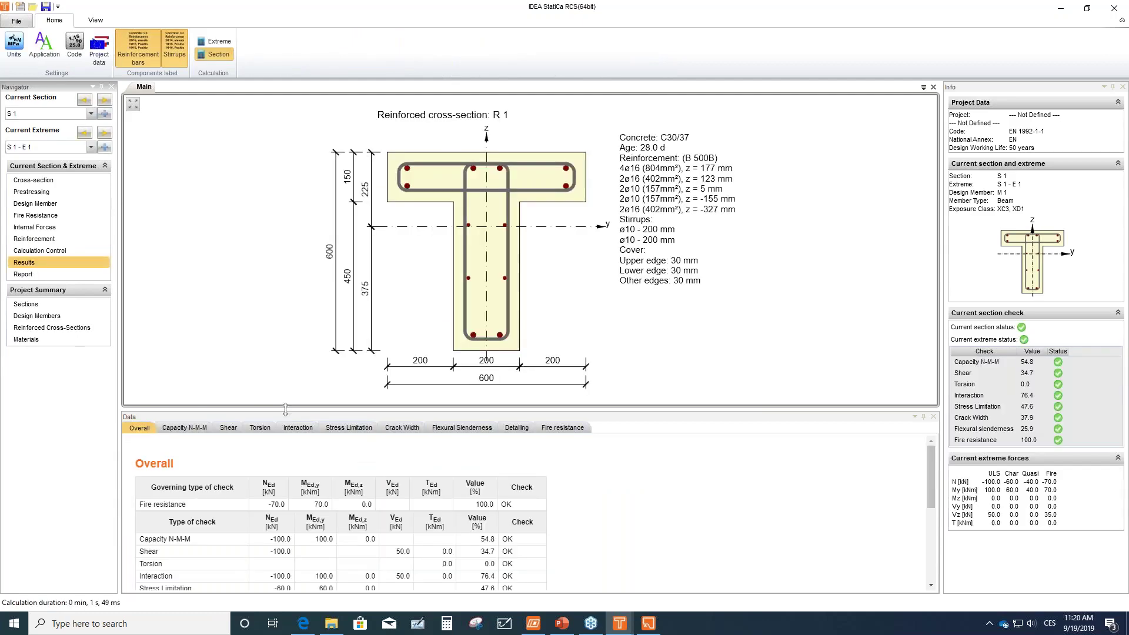
left_click_drag(286, 410, 285, 283)
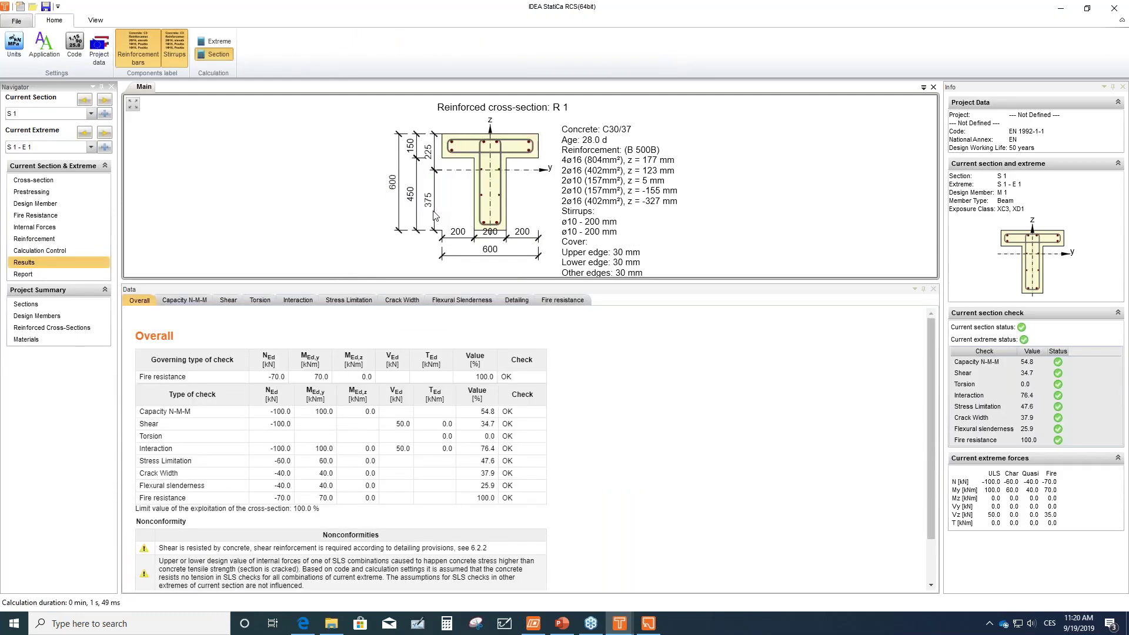
left_click(563, 303)
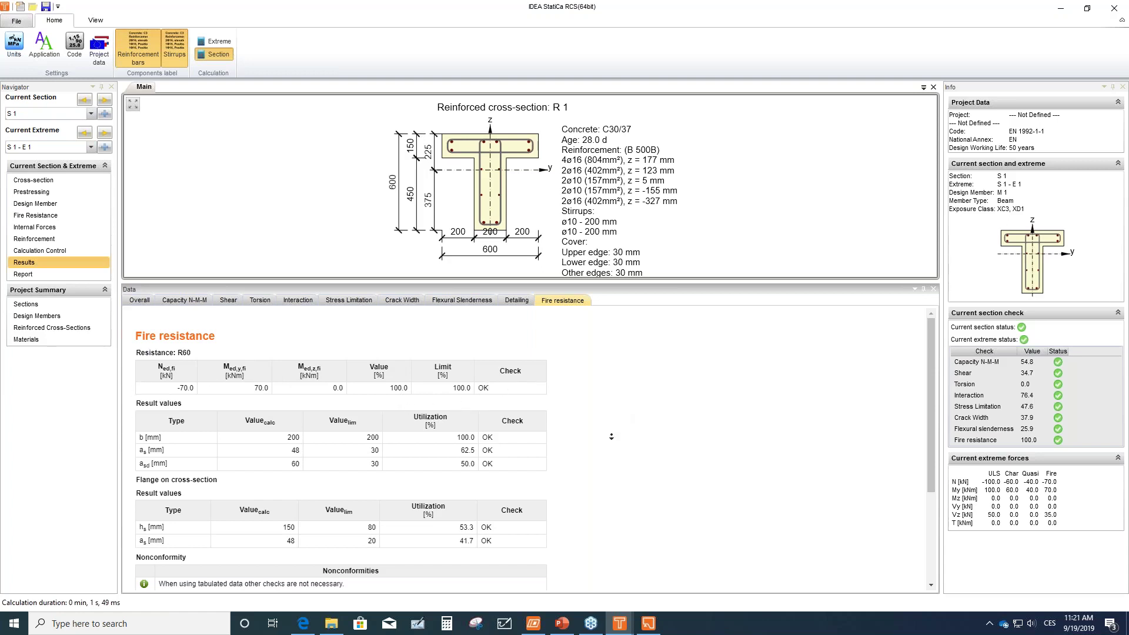
left_click_drag(929, 404, 576, 438)
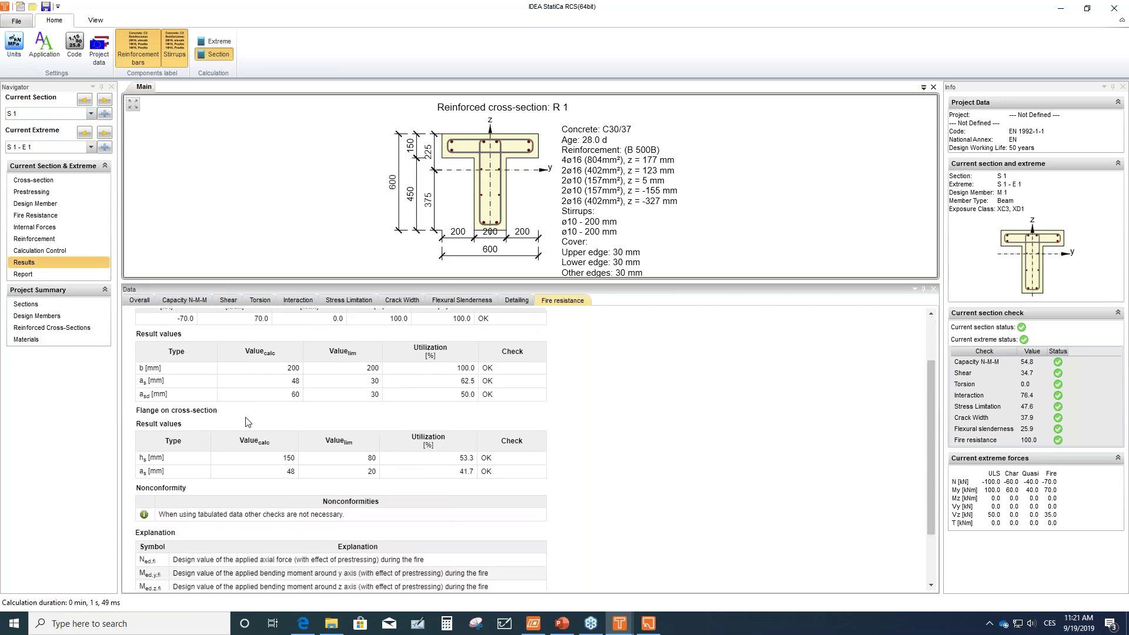
scroll(727, 479, "down", 2)
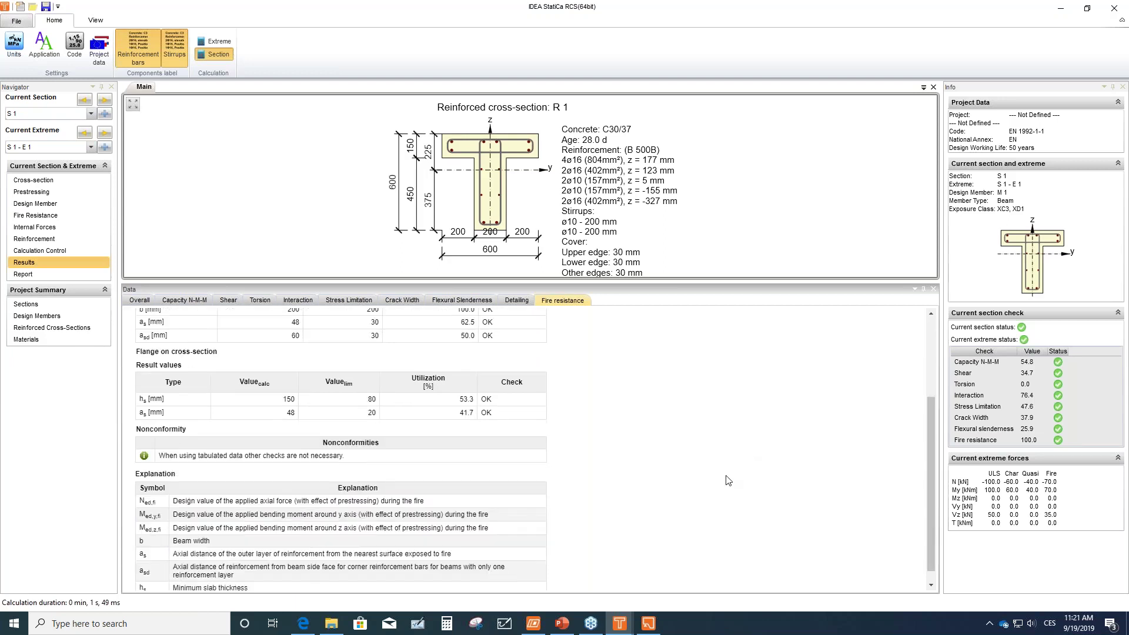
scroll(719, 485, "down", 1)
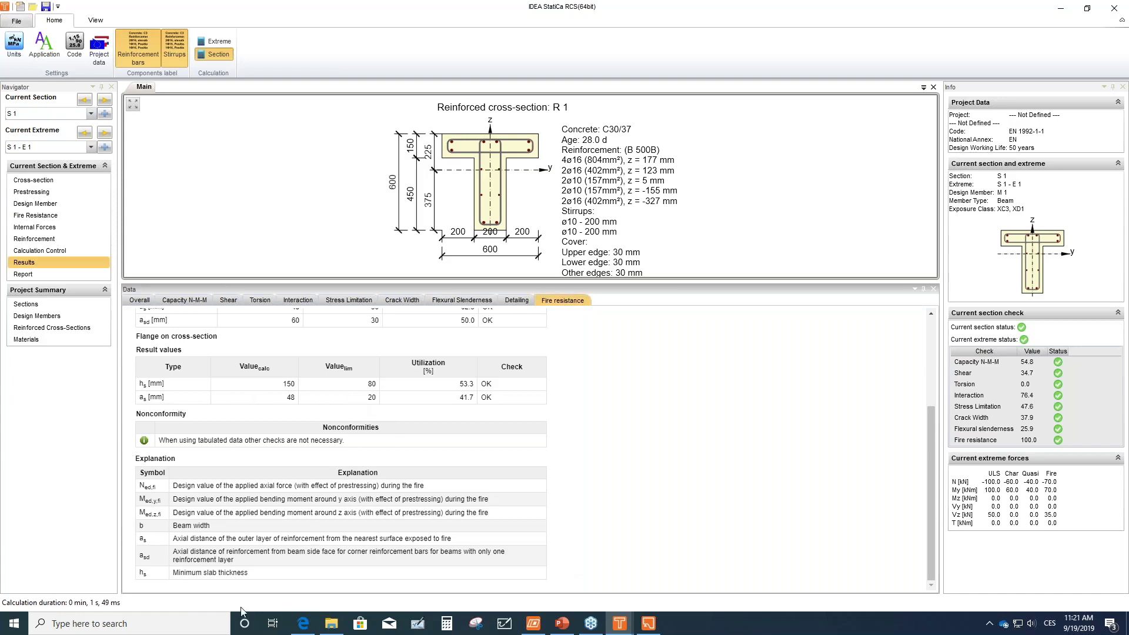
scroll(536, 533, "up", 3)
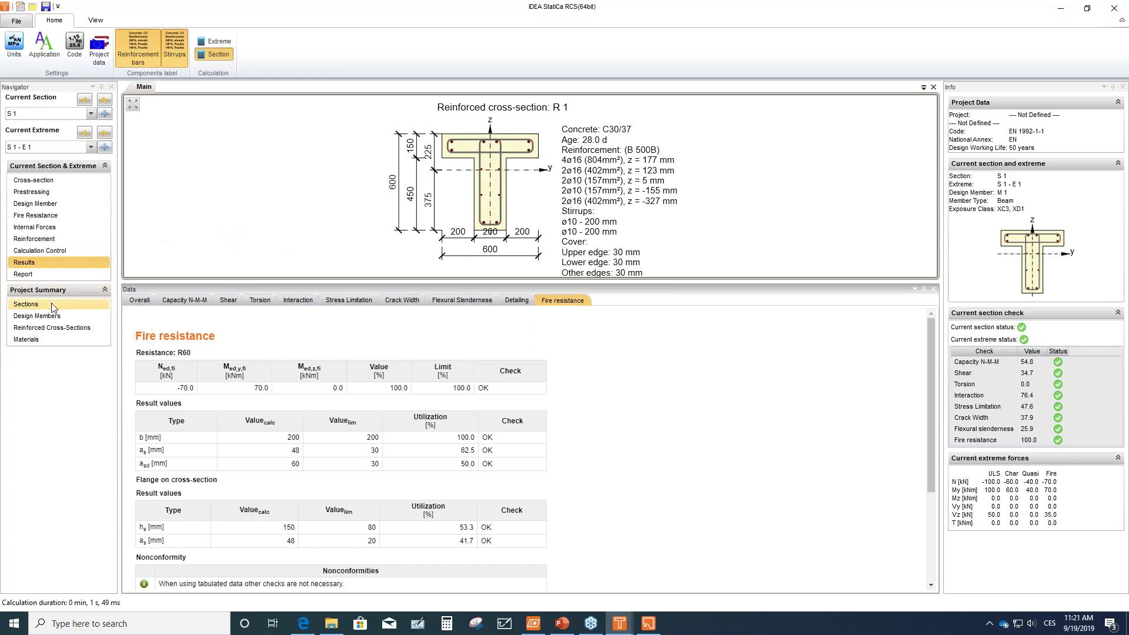
Generate the report, export it to the Desktop as Word document 123, replacing the existing file, and look through it.
left_click(23, 275)
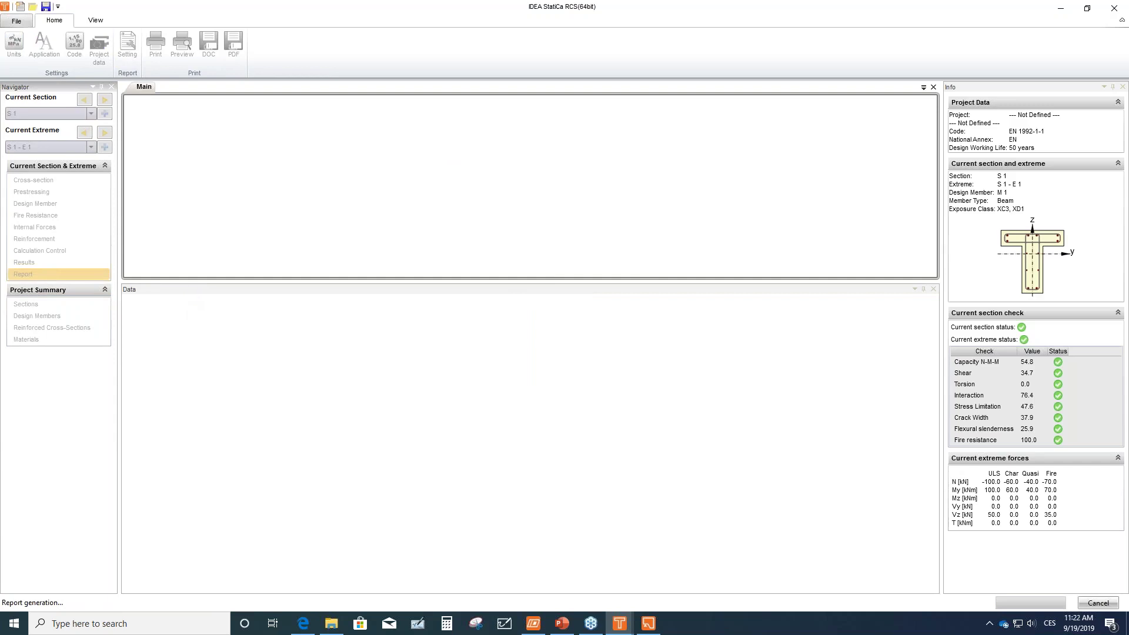
left_click_drag(206, 281, 206, 466)
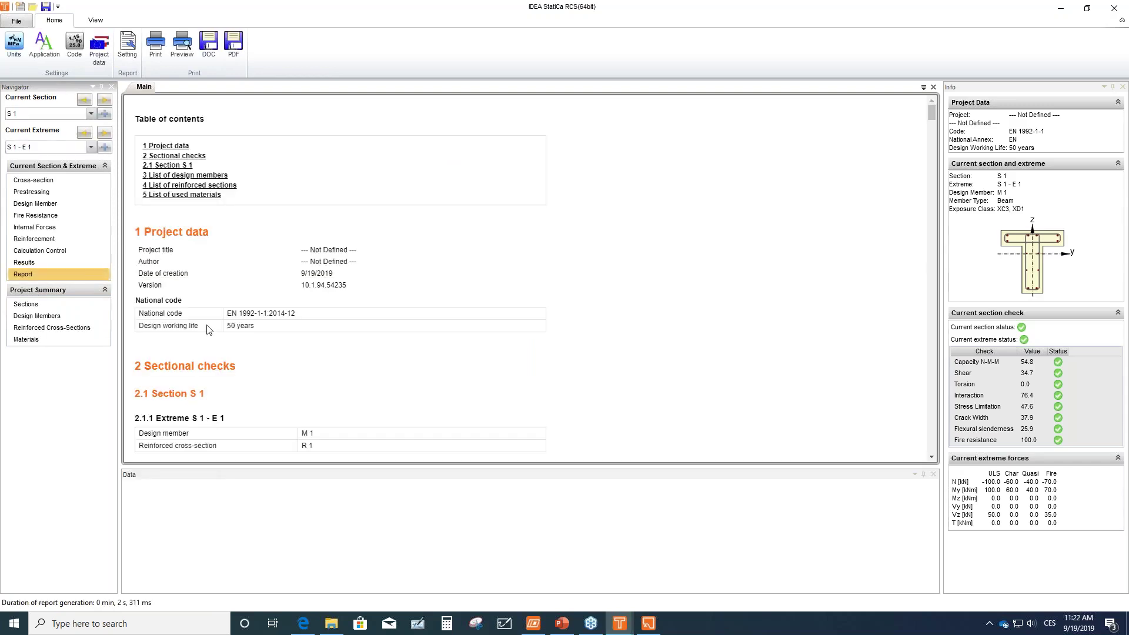
left_click(213, 56)
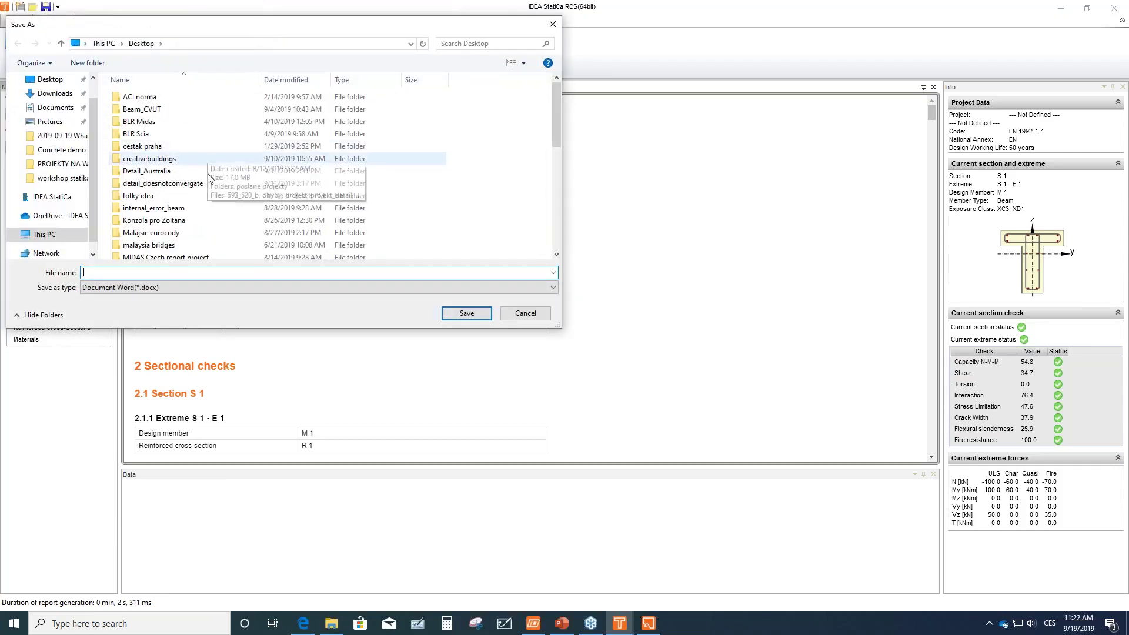
type("123")
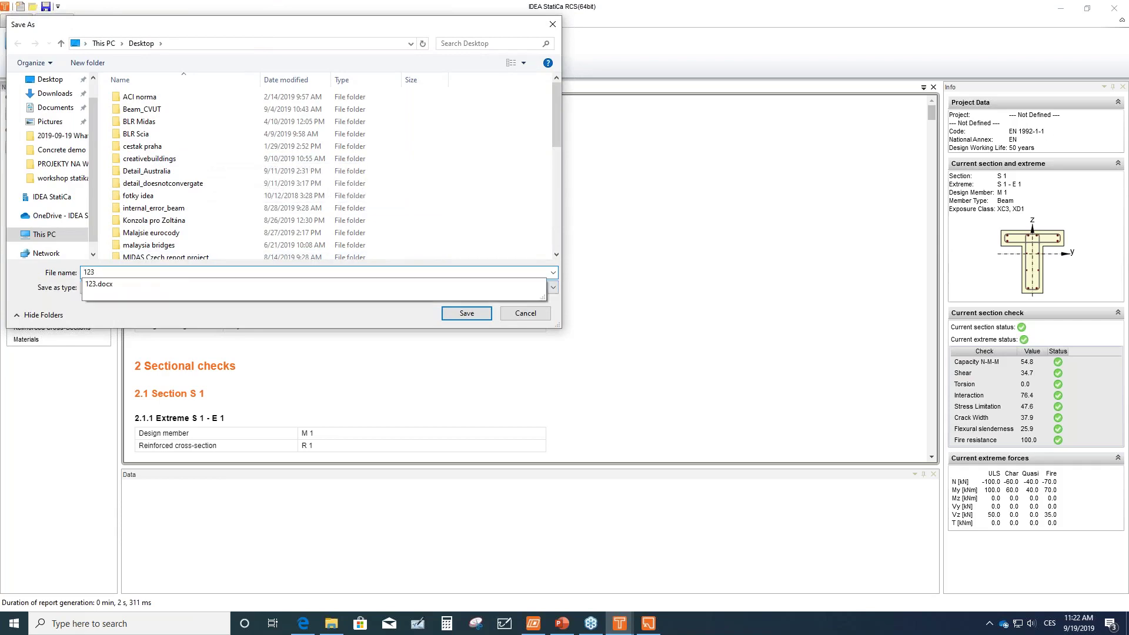
left_click(473, 314)
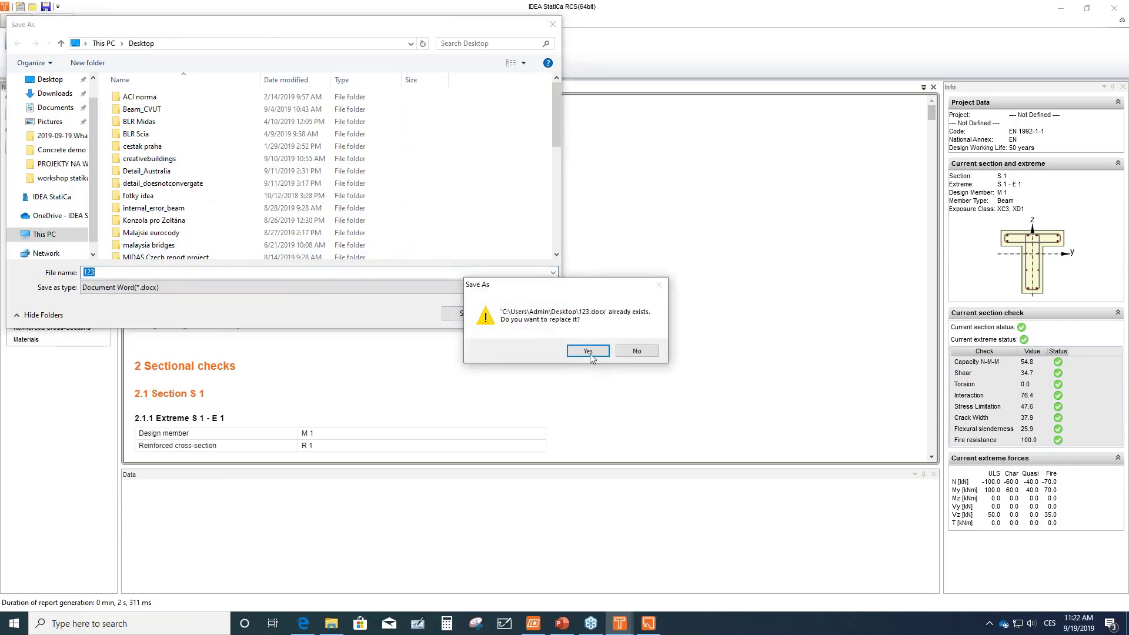
left_click(589, 353)
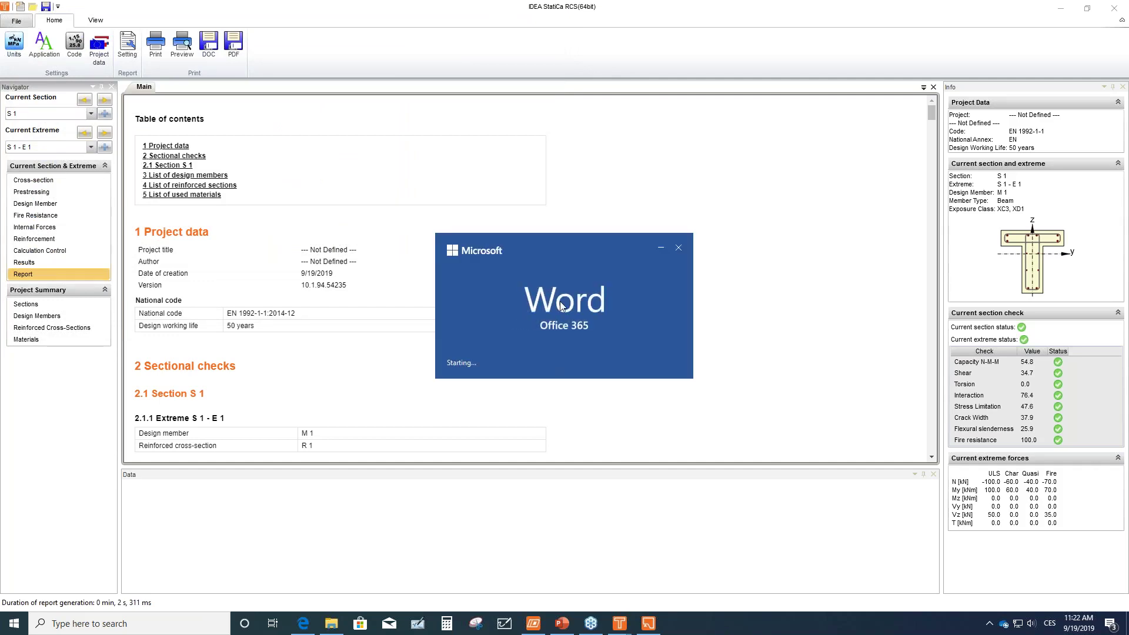
scroll(534, 380, "down", 3)
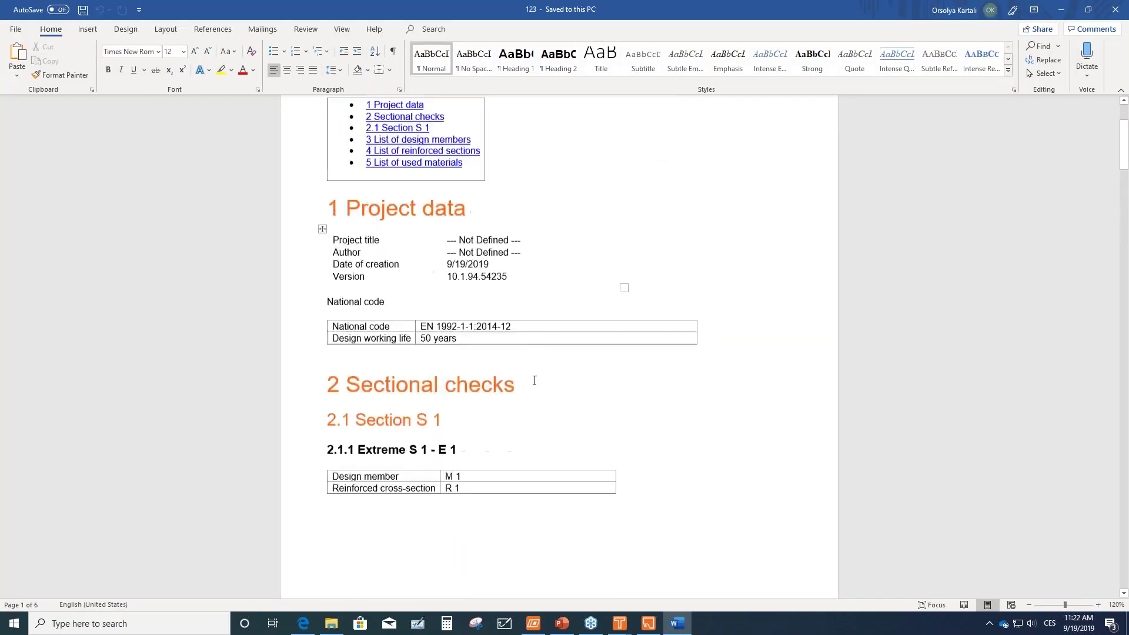
scroll(588, 367, "down", 4)
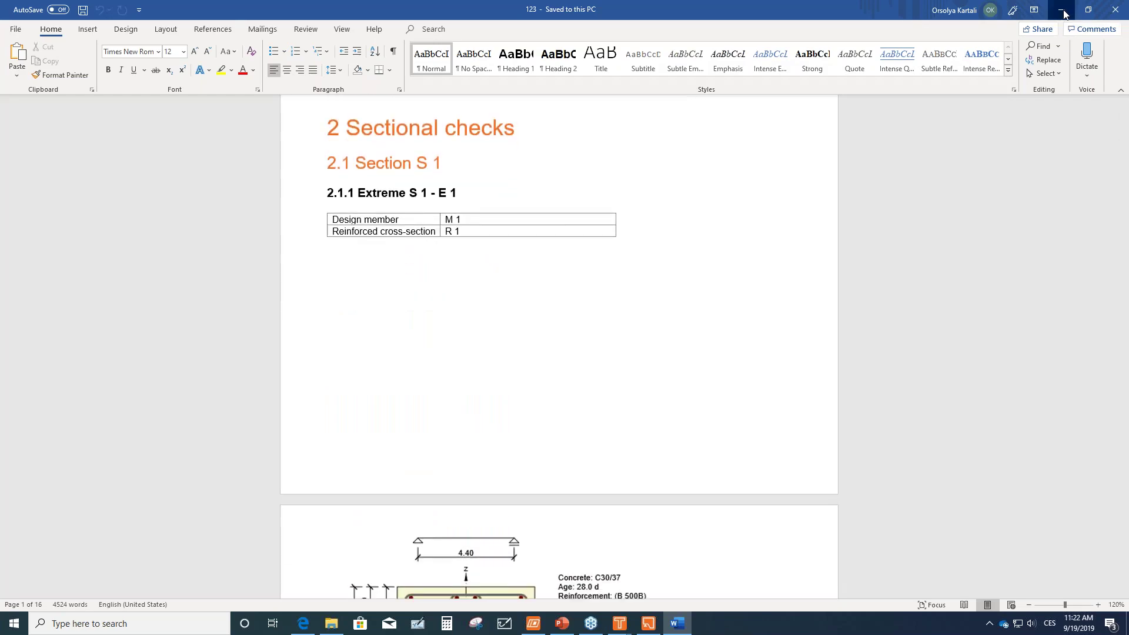
left_click(1063, 12)
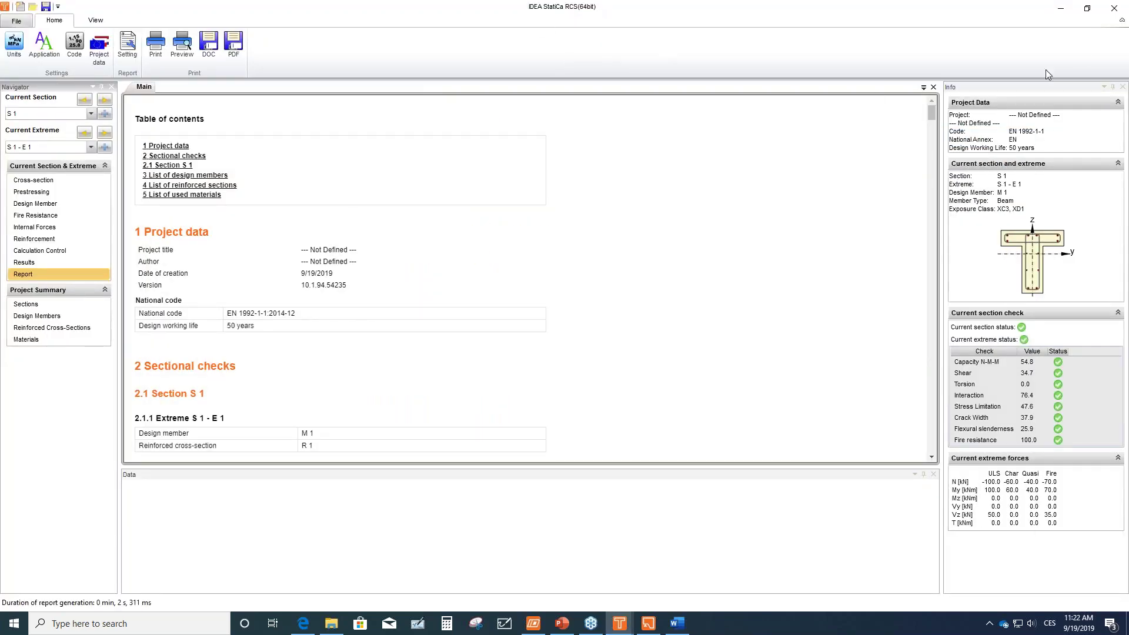
Switch to IDEA StatiCa Detail and create a new project from the template for a wall with window and door openings.
left_click(1062, 9)
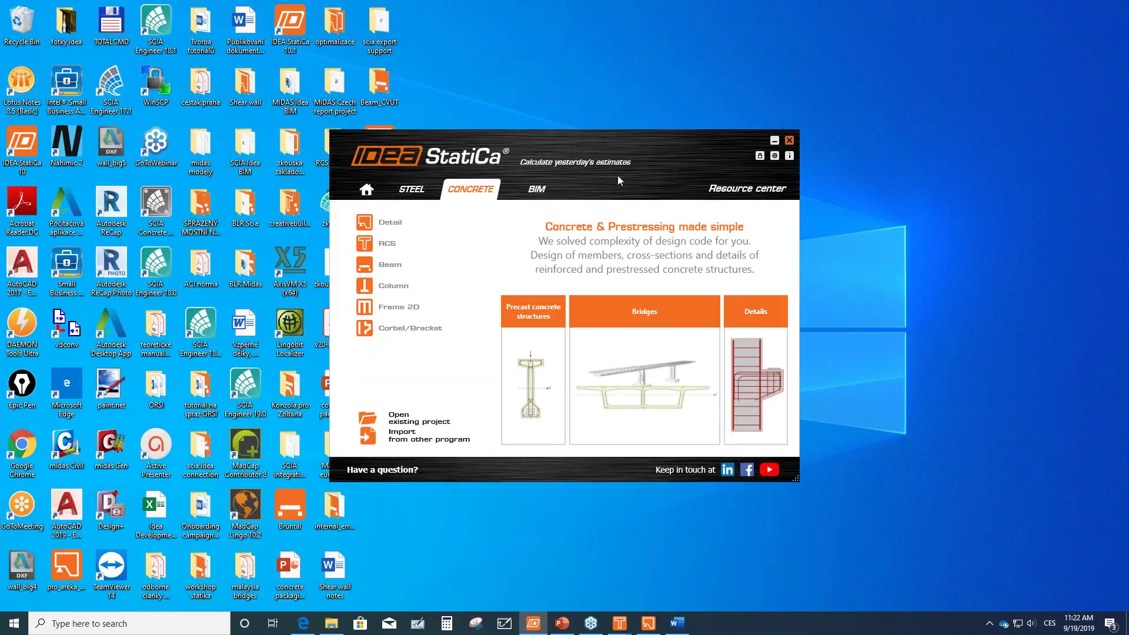
left_click(390, 227)
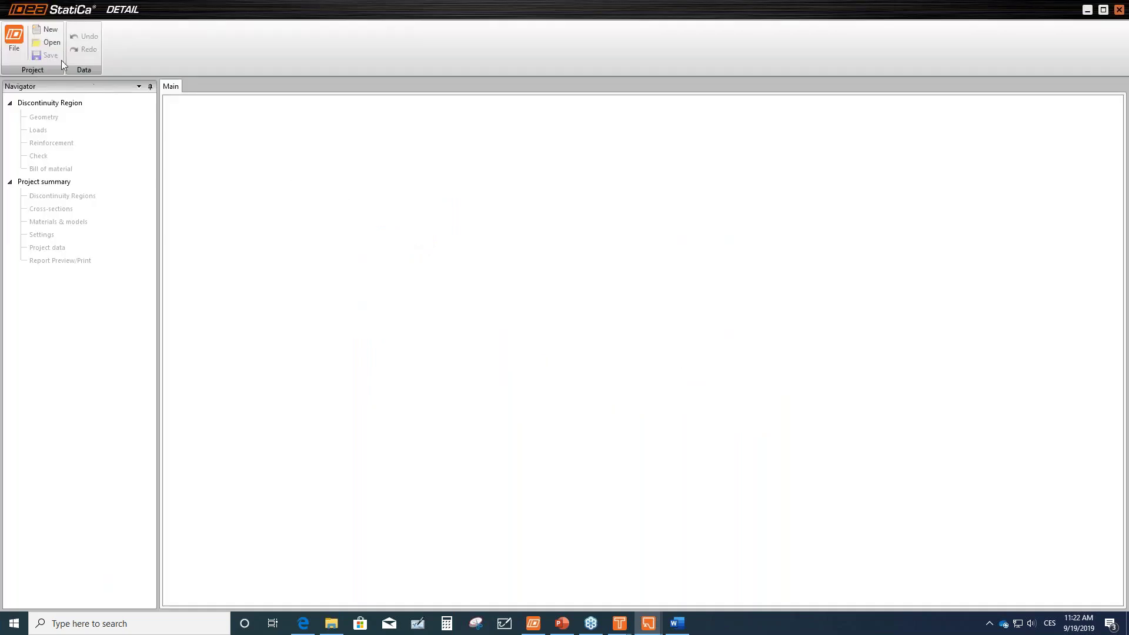
left_click(50, 31)
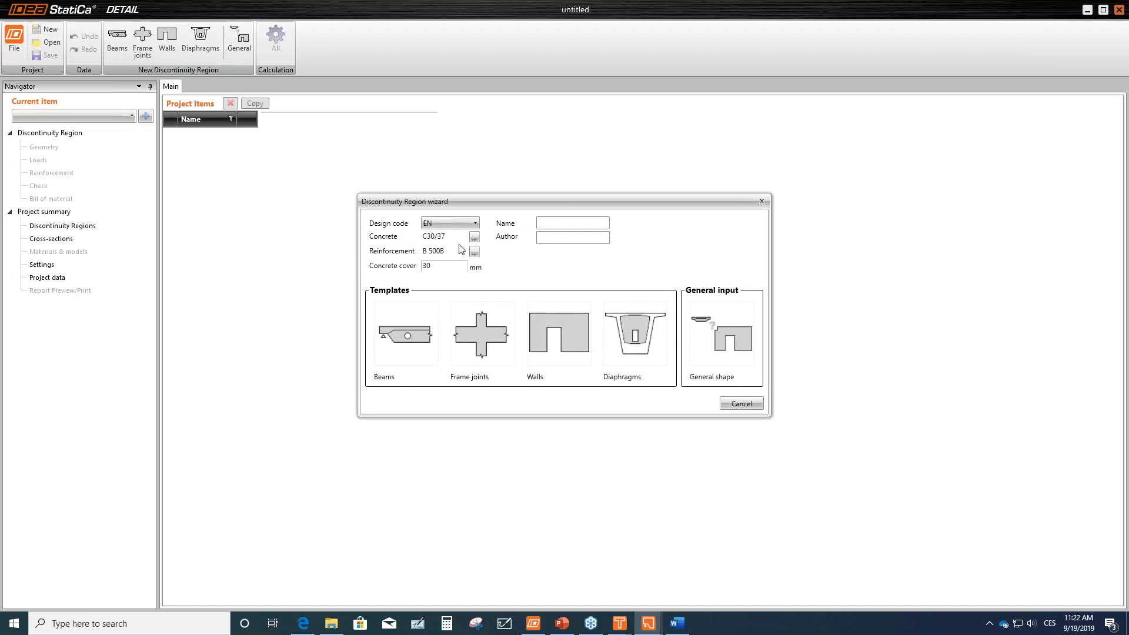
left_click(575, 317)
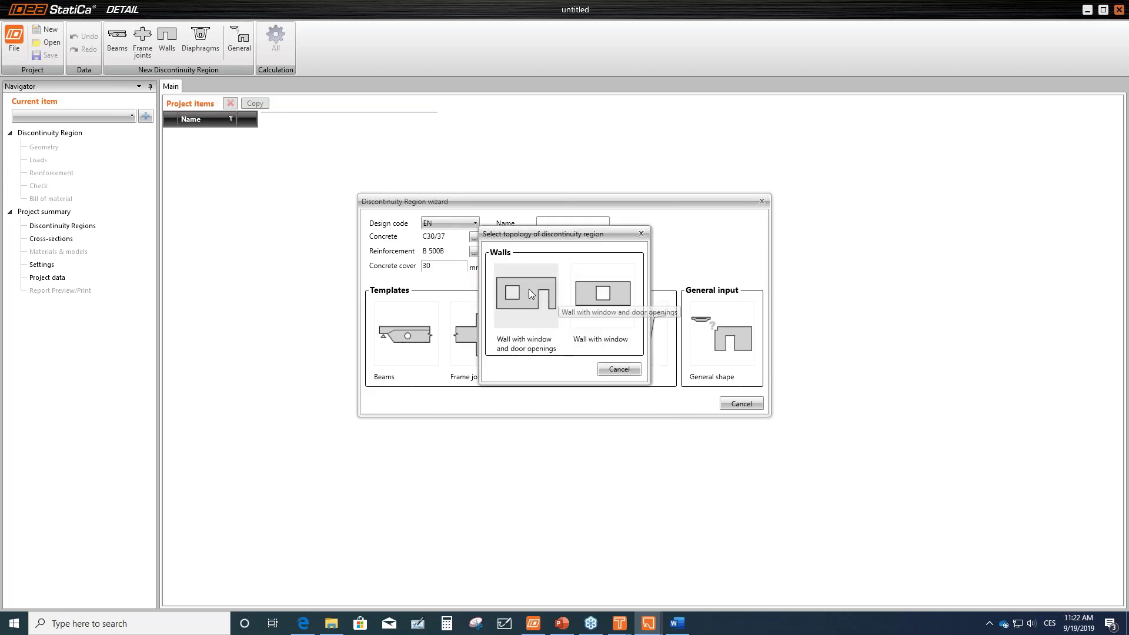
left_click(538, 283)
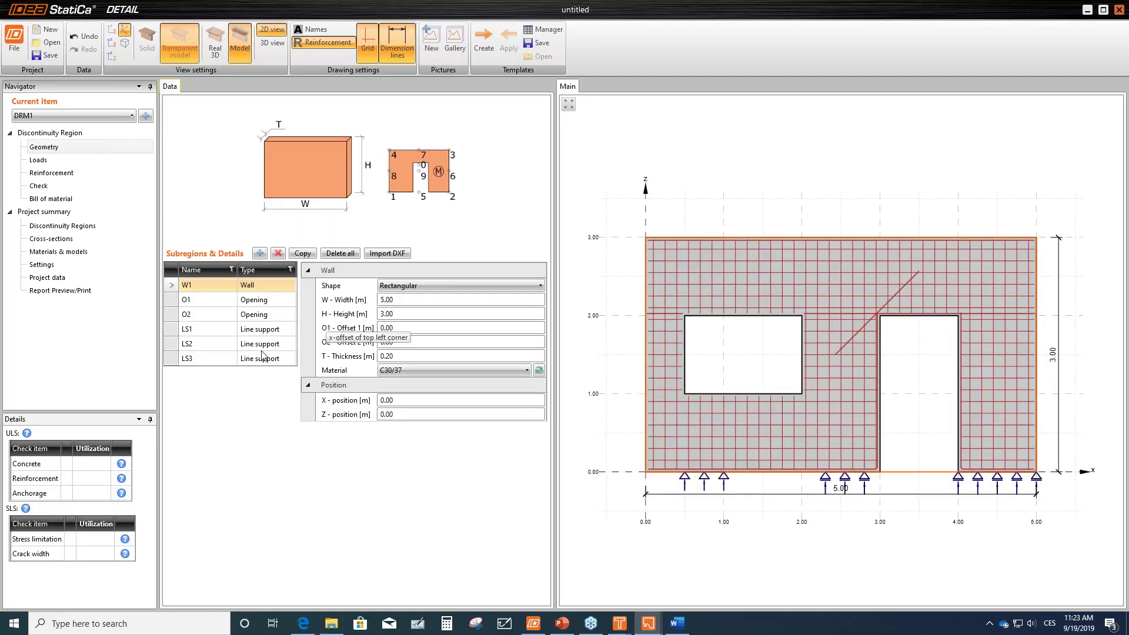
Move the door opening O2 by setting its X-position to -0.5 m from the wall's master point.
left_click(171, 301)
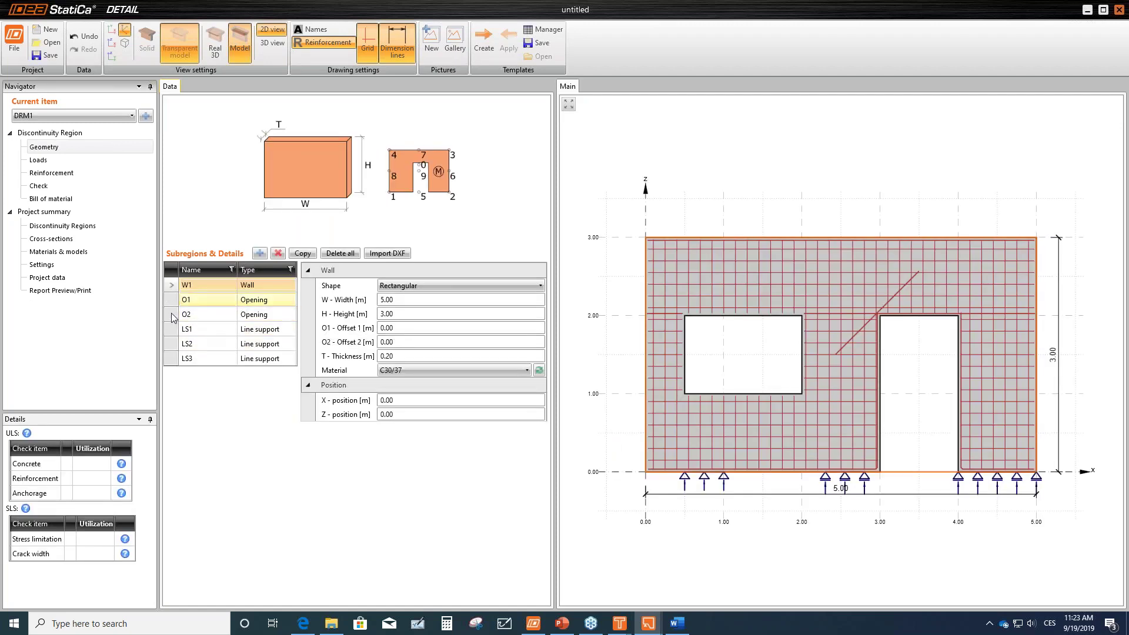
left_click(171, 316)
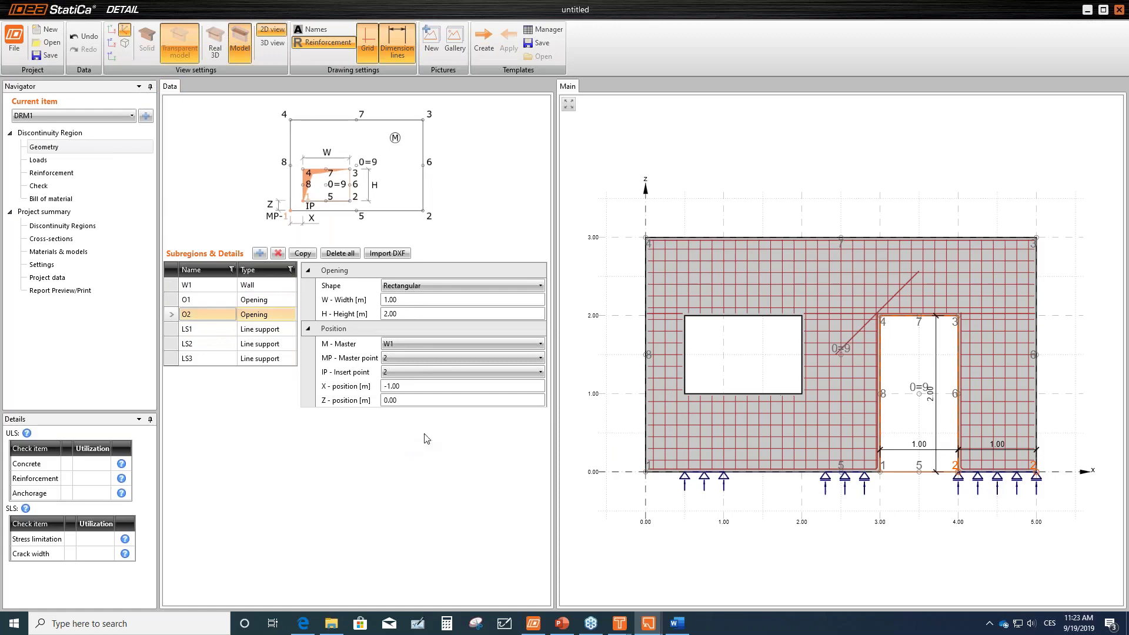
left_click(412, 385)
type("-0.5")
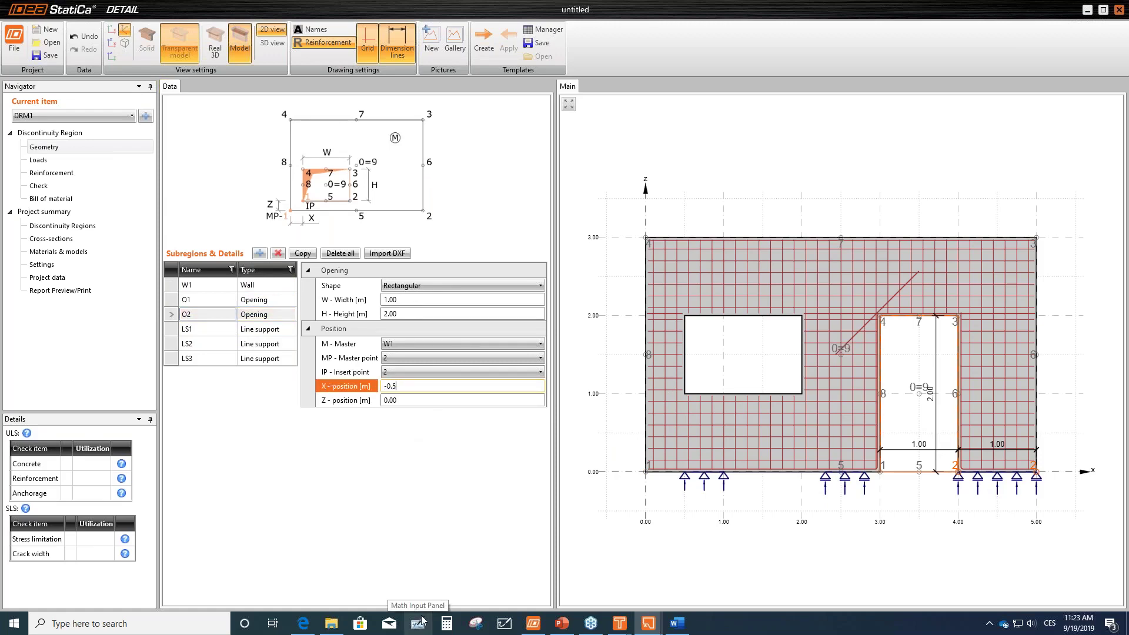
key("Tab")
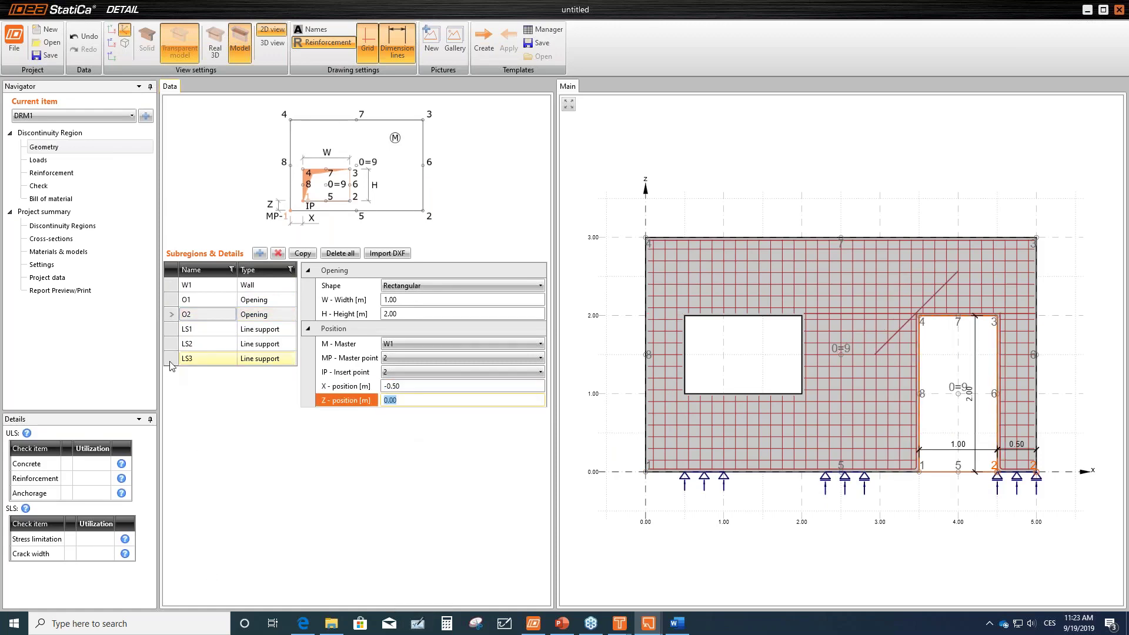
Delete line support LS3 below the wall and select line support LS1.
left_click(170, 361)
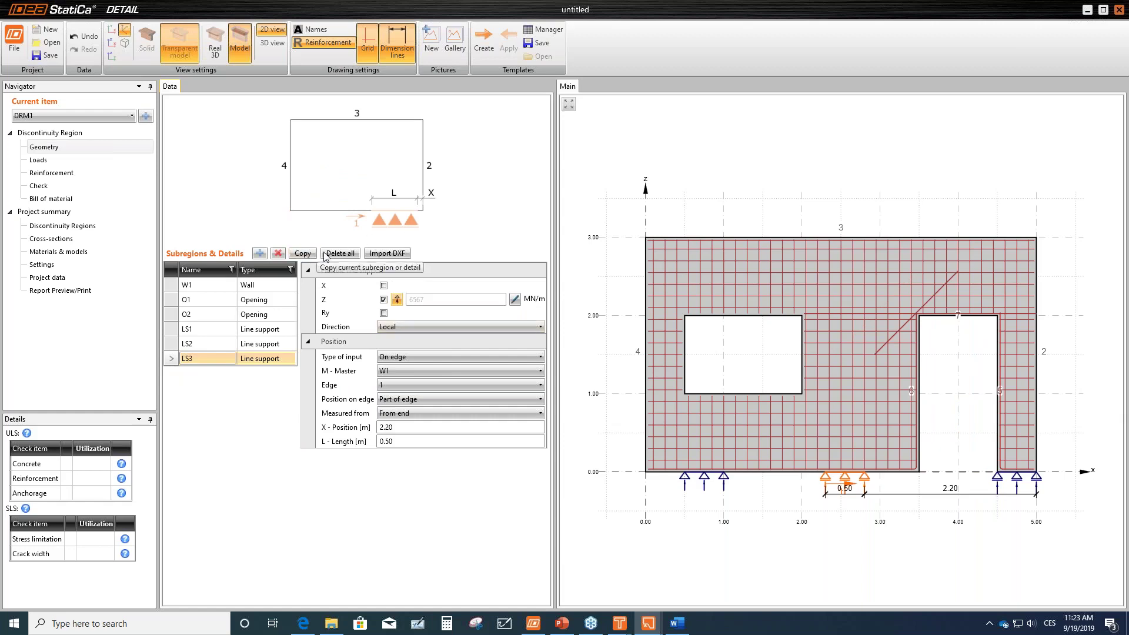
left_click(278, 253)
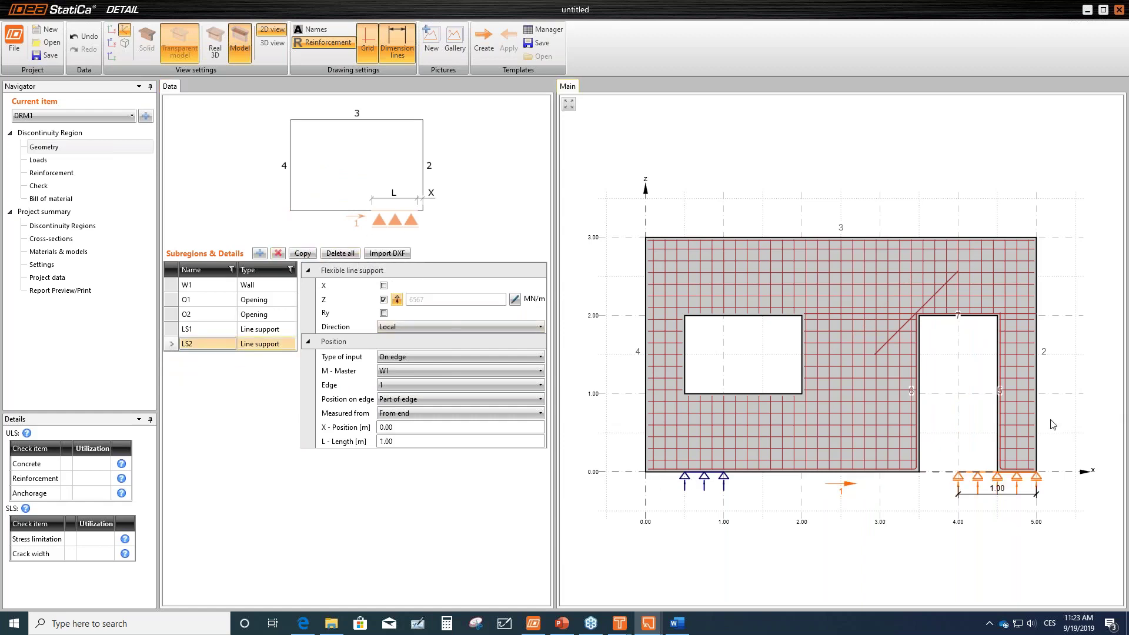
left_click(171, 333)
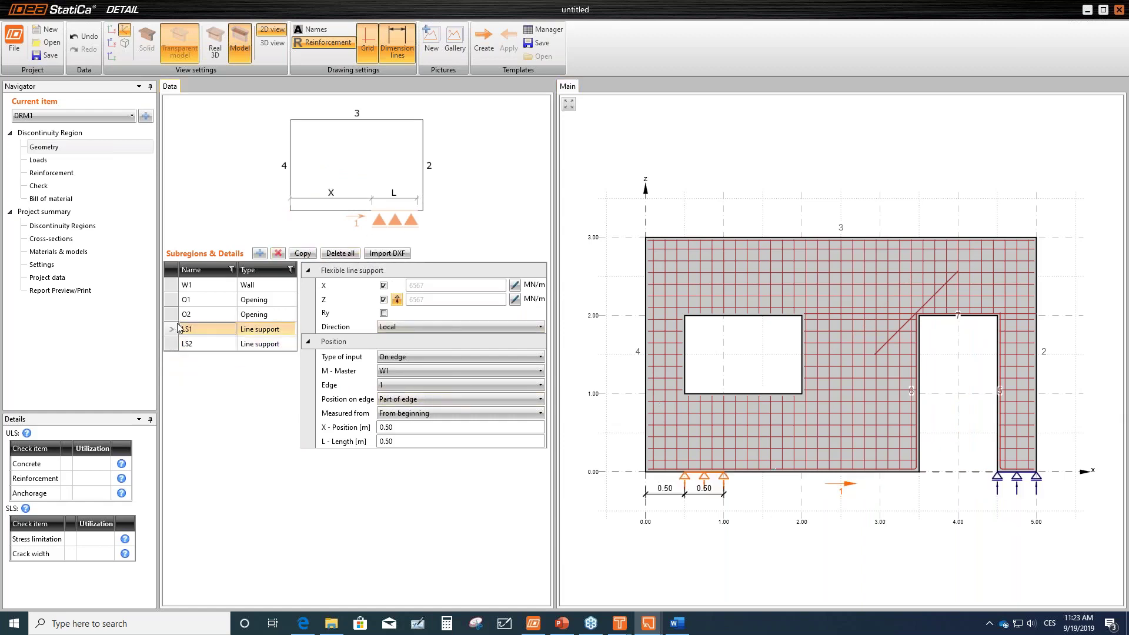
In load case LC2, set the vertical line load LL3 to -15 kN/m and delete the horizontal line load LL4.
left_click(47, 163)
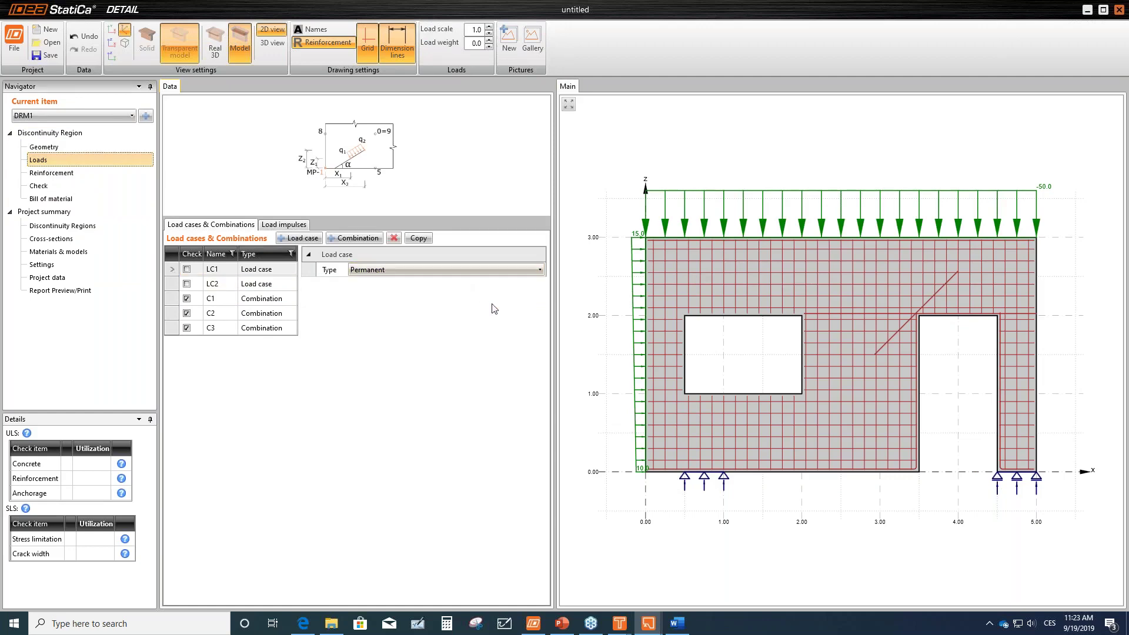
left_click(173, 284)
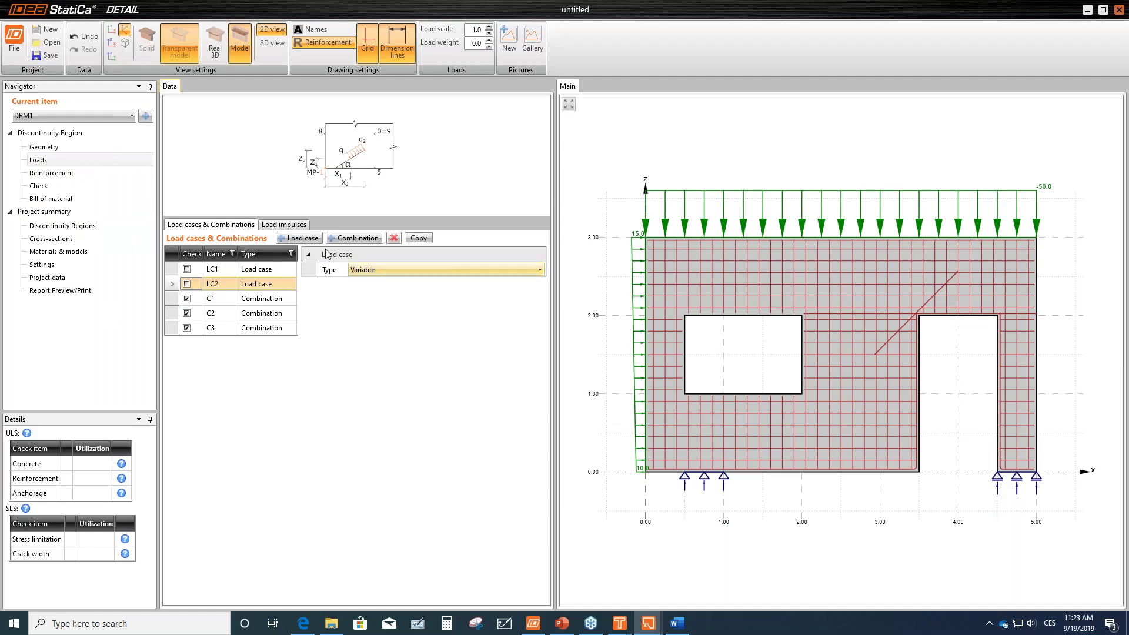
left_click(274, 225)
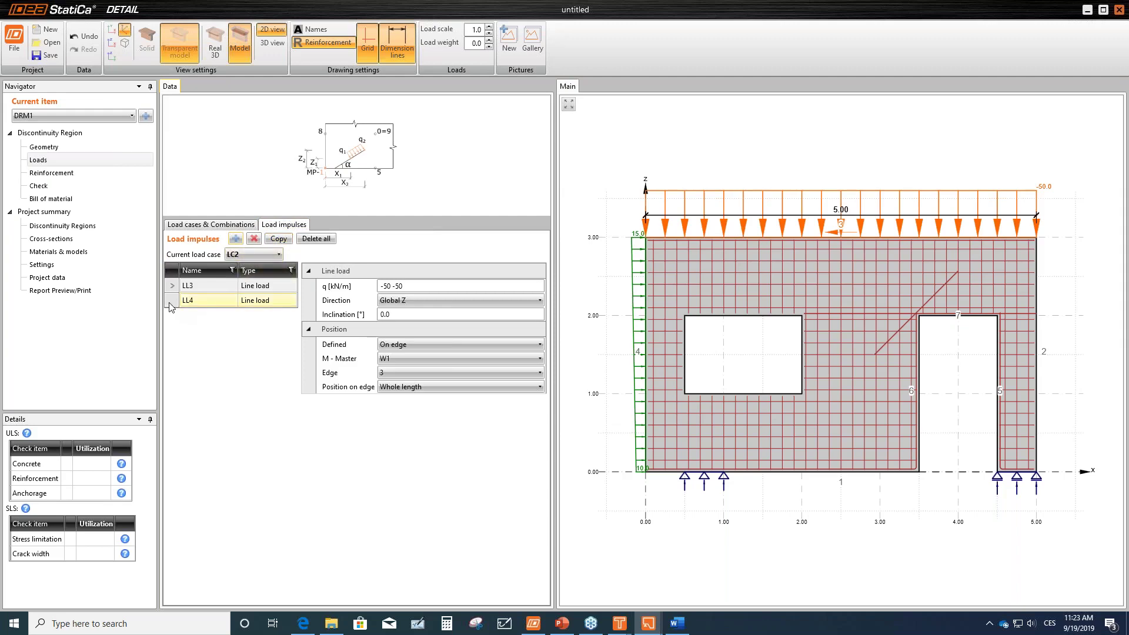
left_click(447, 287)
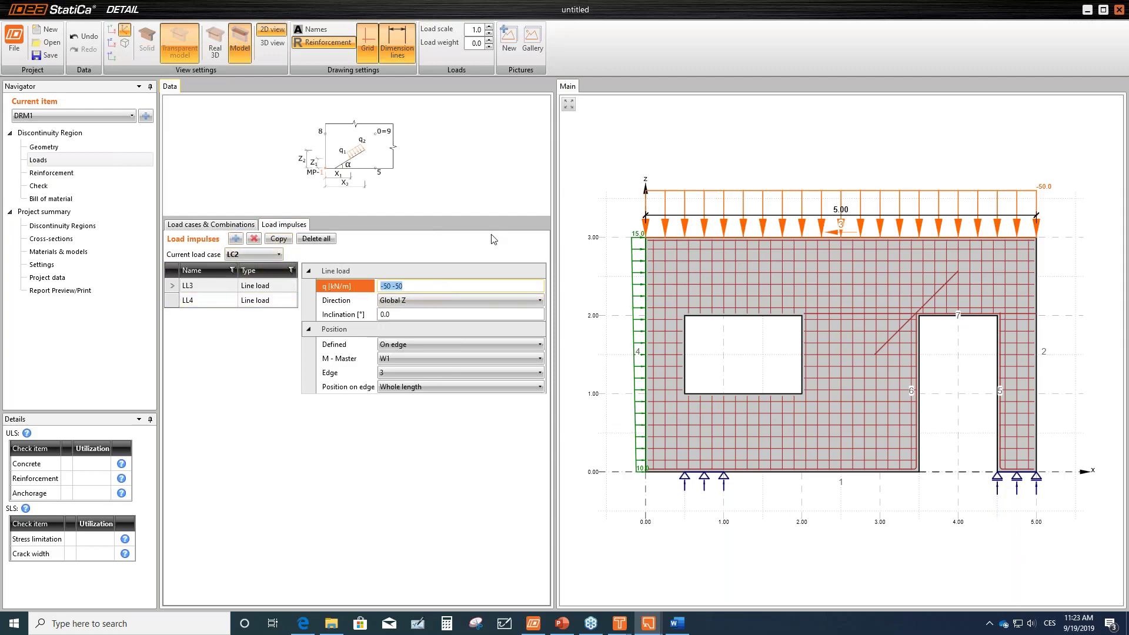
type("-15")
key("Return")
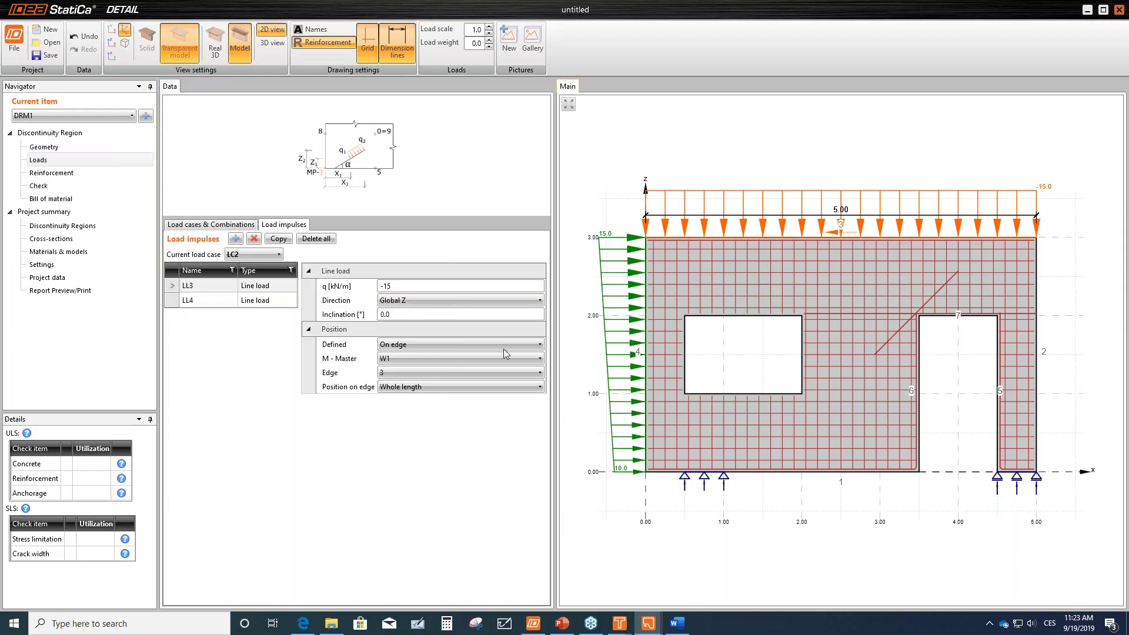
left_click(247, 300)
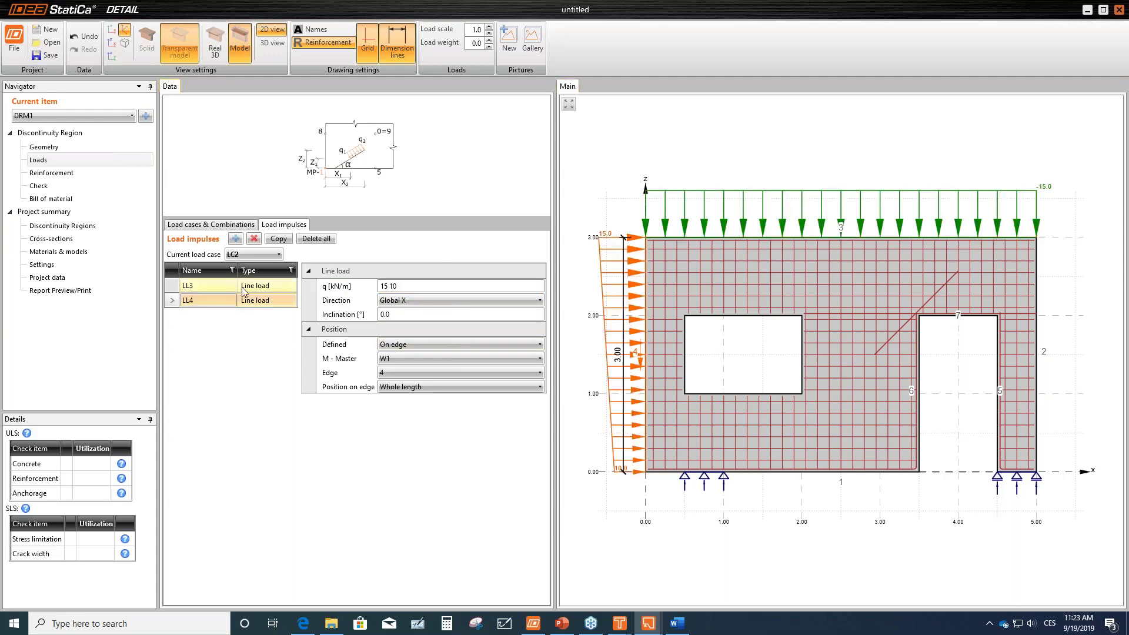
left_click(254, 238)
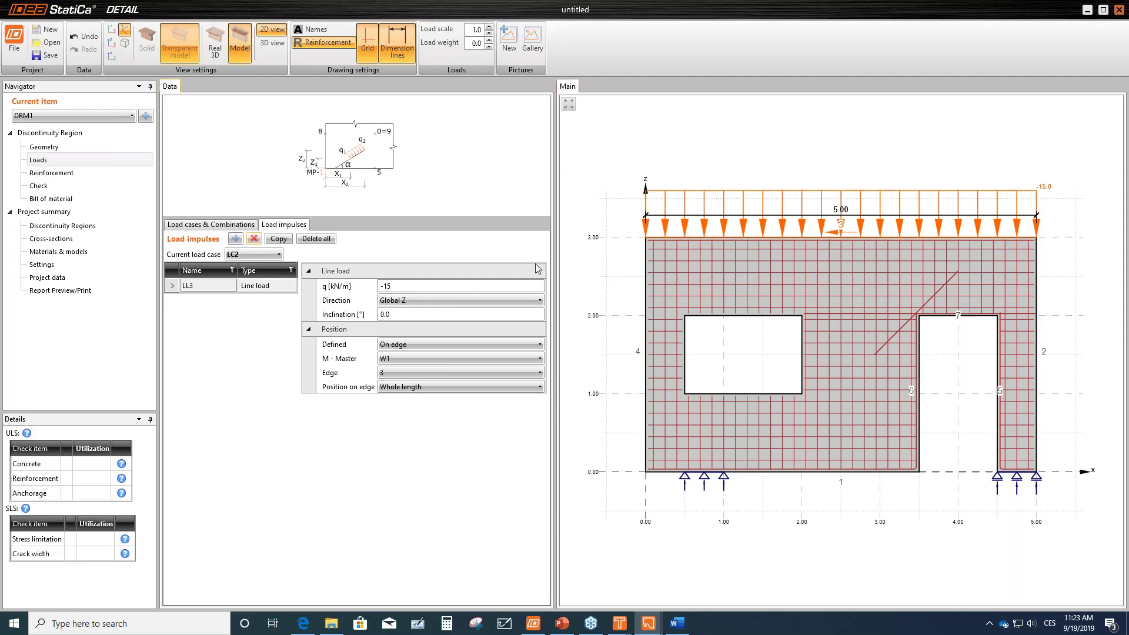
Add a new line load to load case LC2 and define its position by polyline.
left_click(235, 240)
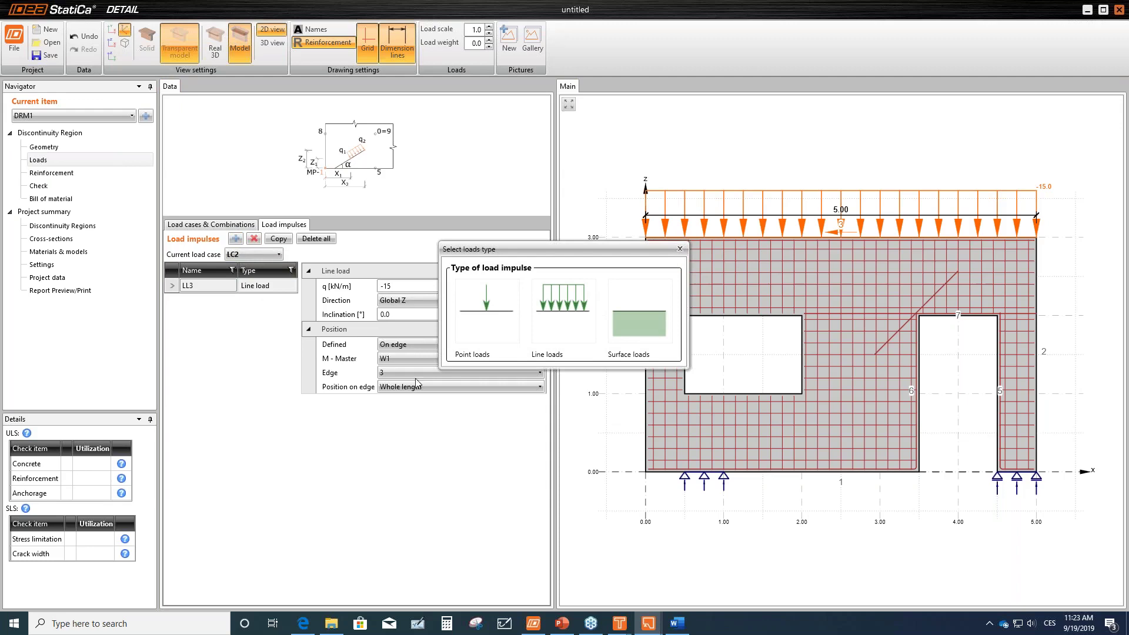
left_click(574, 320)
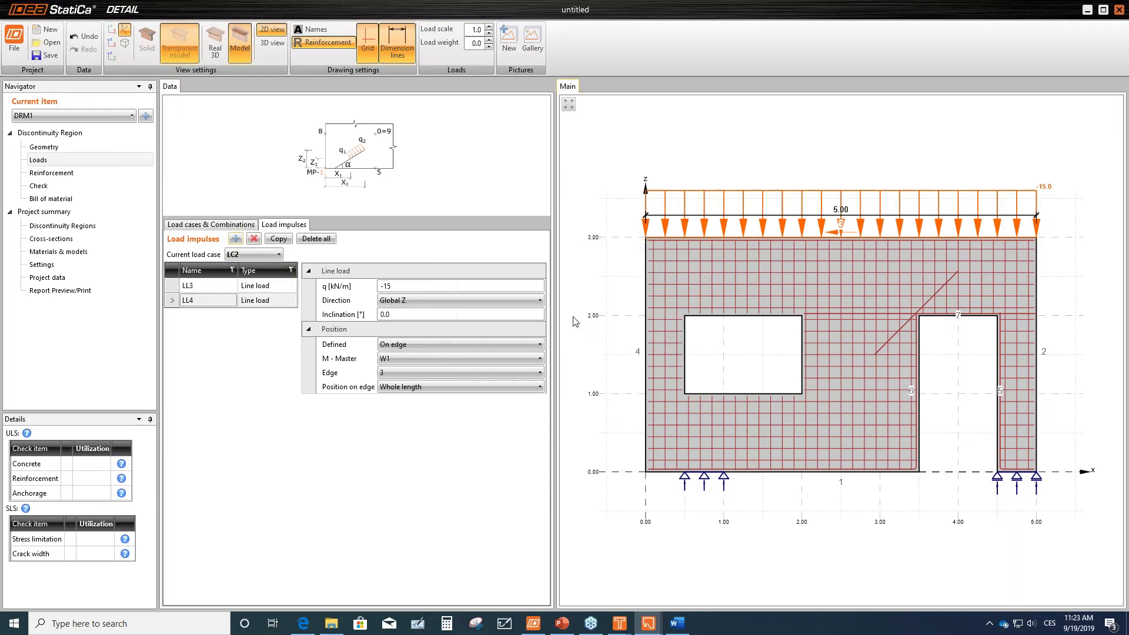
left_click(410, 345)
left_click(410, 346)
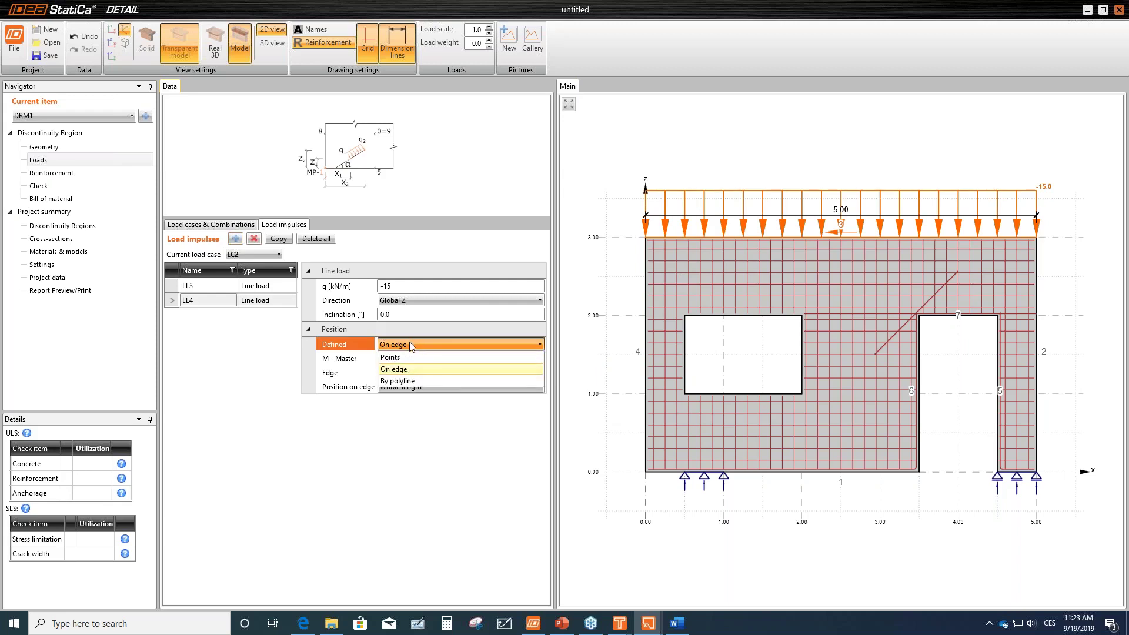
left_click(418, 381)
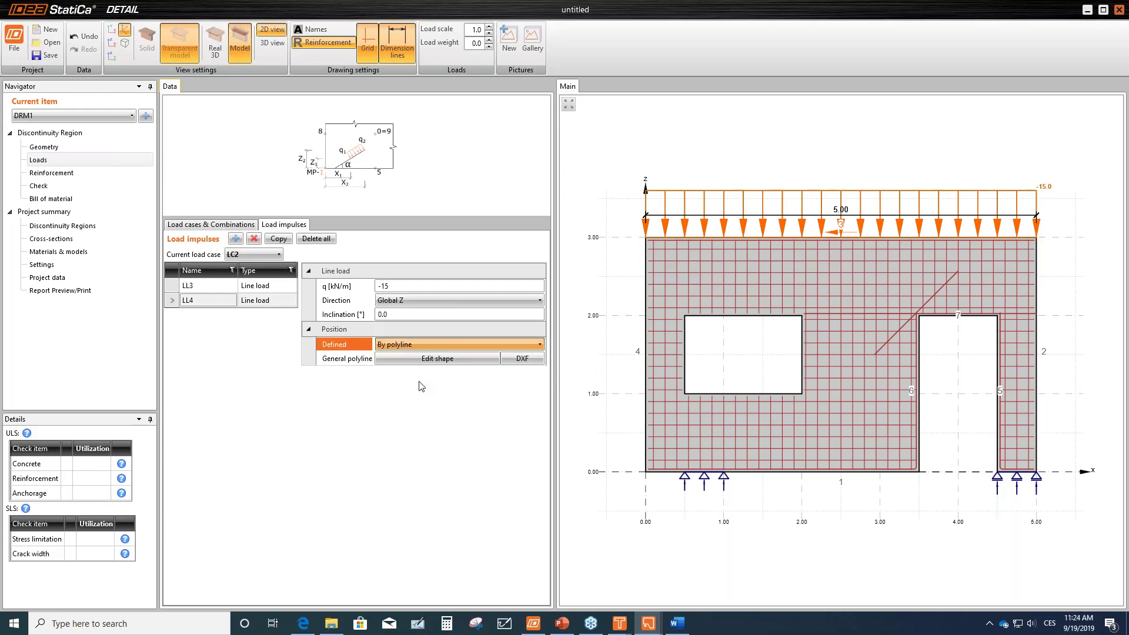
Import the new line load's polyline from the DXF file lineload, using its spline entity.
left_click(522, 359)
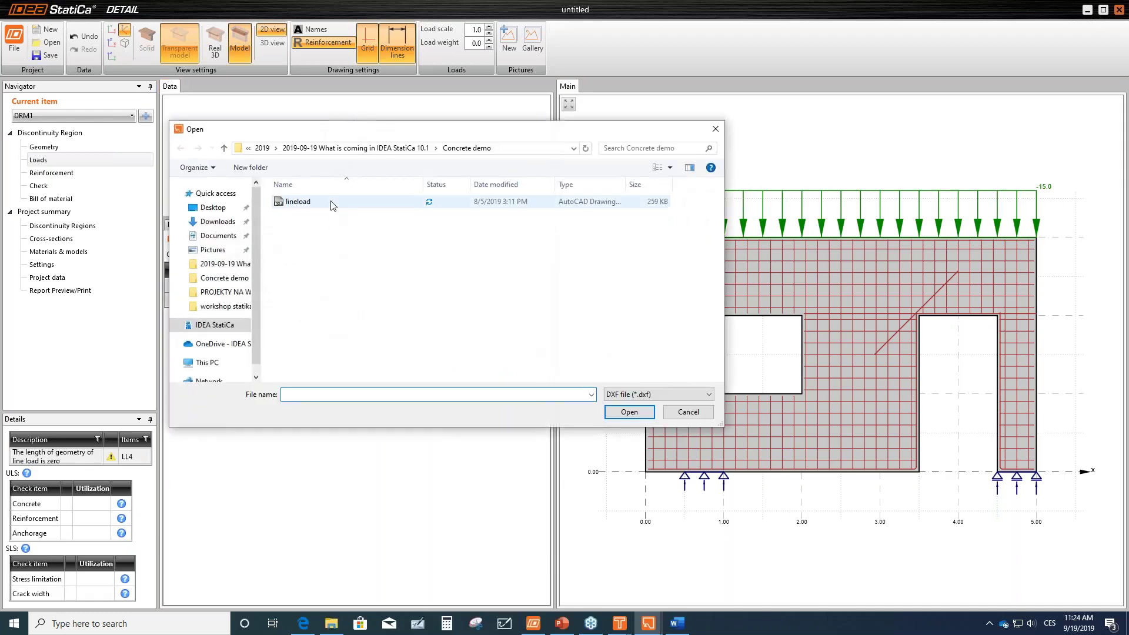
left_click(333, 203)
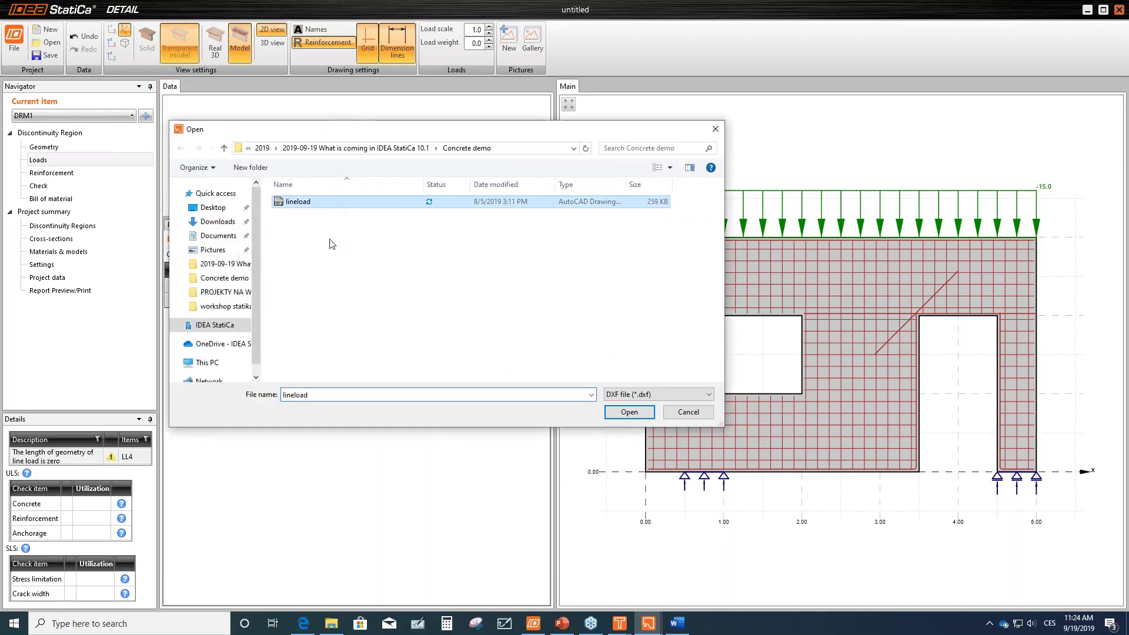
left_click(629, 412)
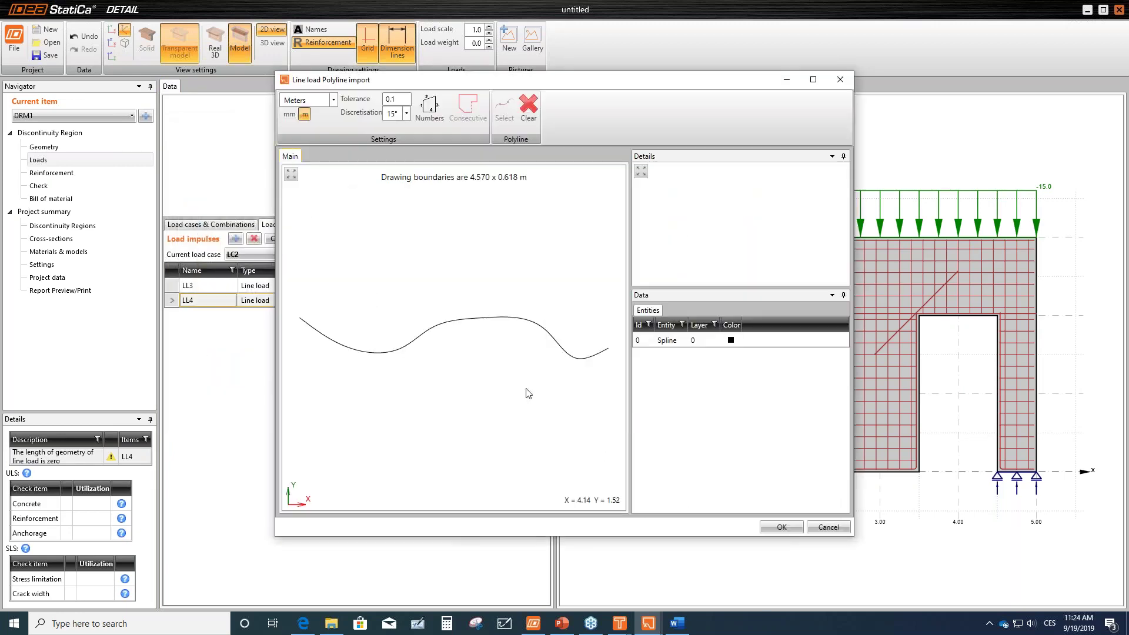
left_click(465, 322)
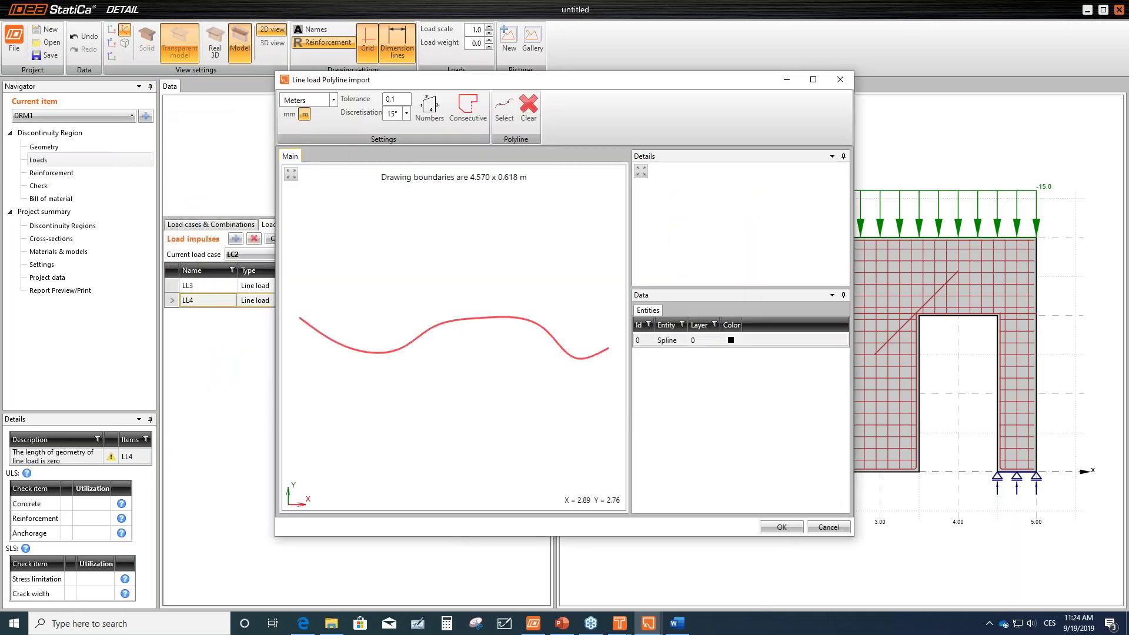
left_click(504, 108)
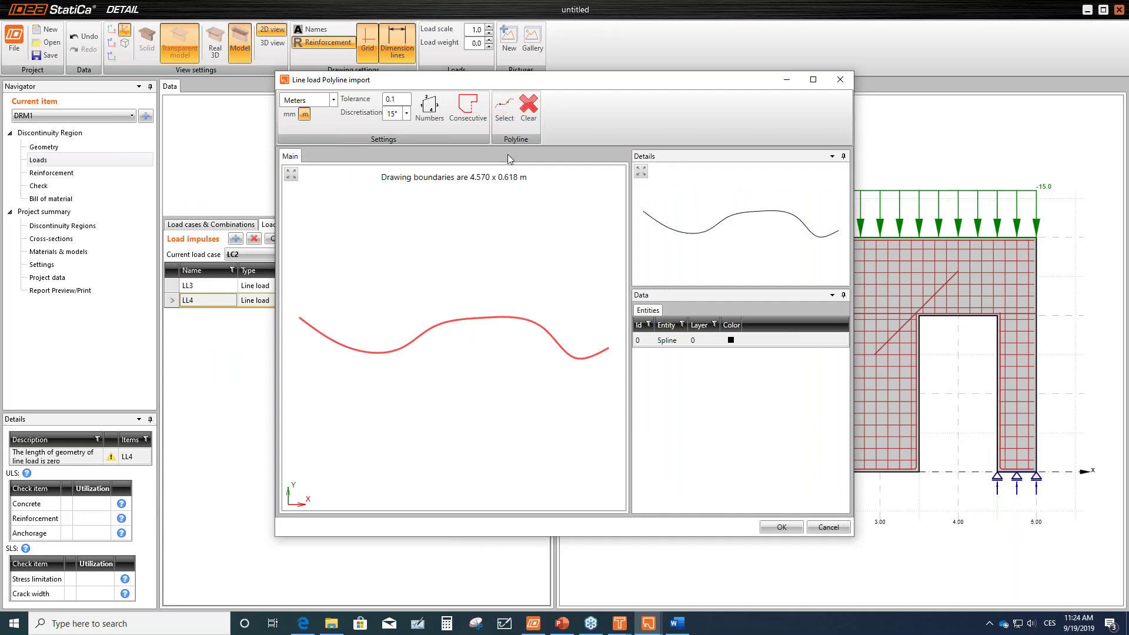
left_click(768, 528)
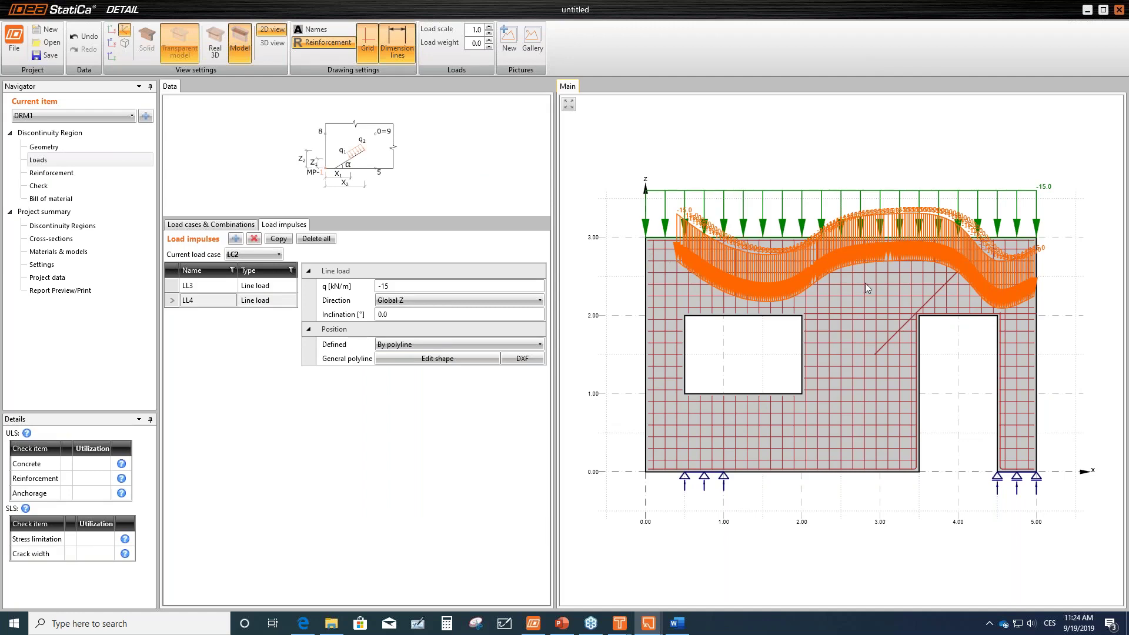
scroll(851, 277, "up", 1)
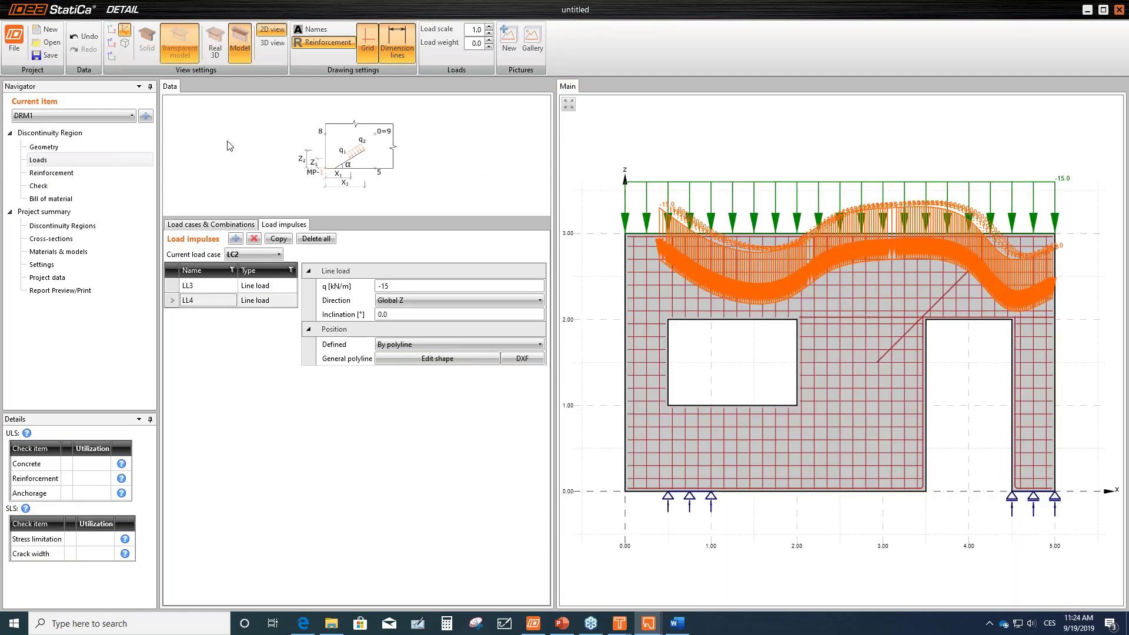
Review the limit states and combination rules of load combinations C1, C2 and C3.
left_click(211, 224)
left_click(171, 302)
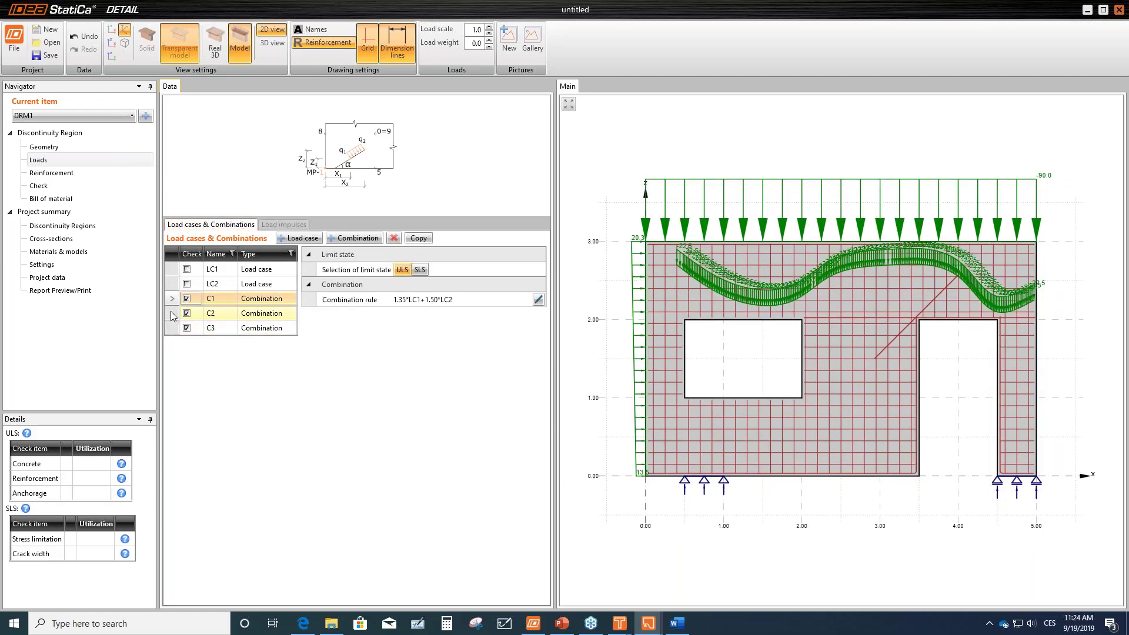
left_click(170, 316)
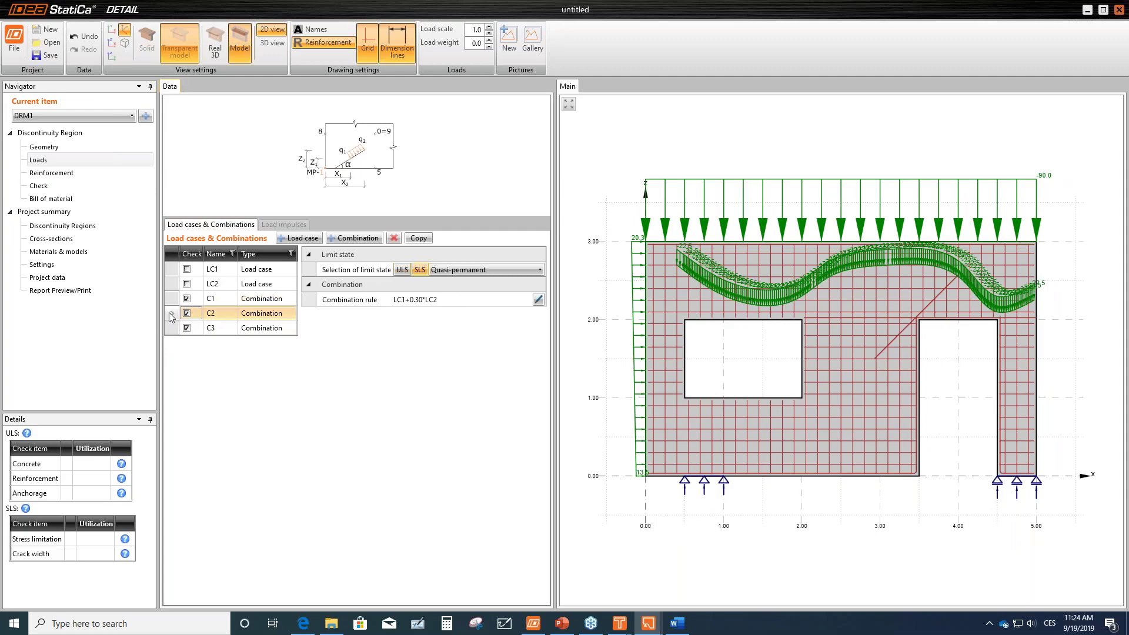
left_click(172, 329)
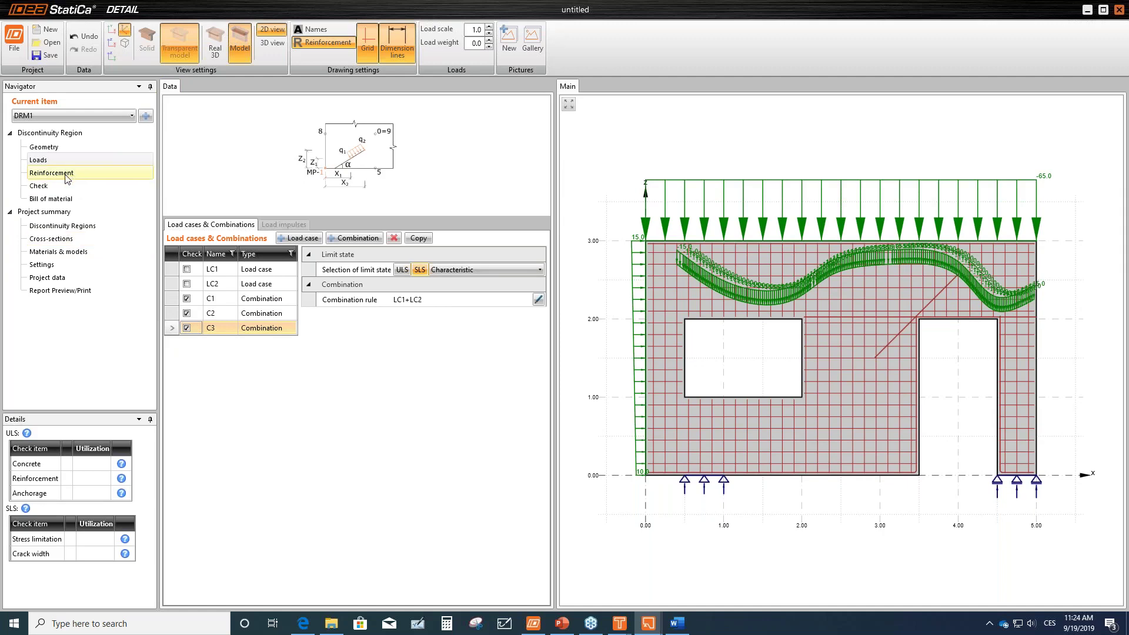
Open the wall's reinforcement for input and editing, and set wire fabric WF1 as dispersed reinforcement.
left_click(42, 174)
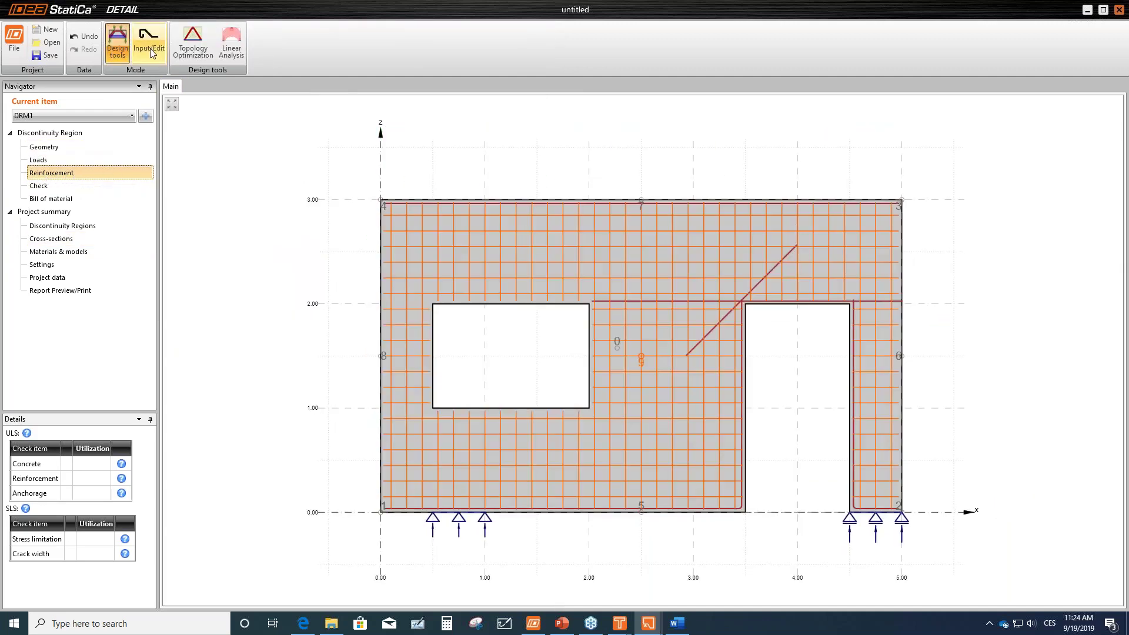
left_click(152, 53)
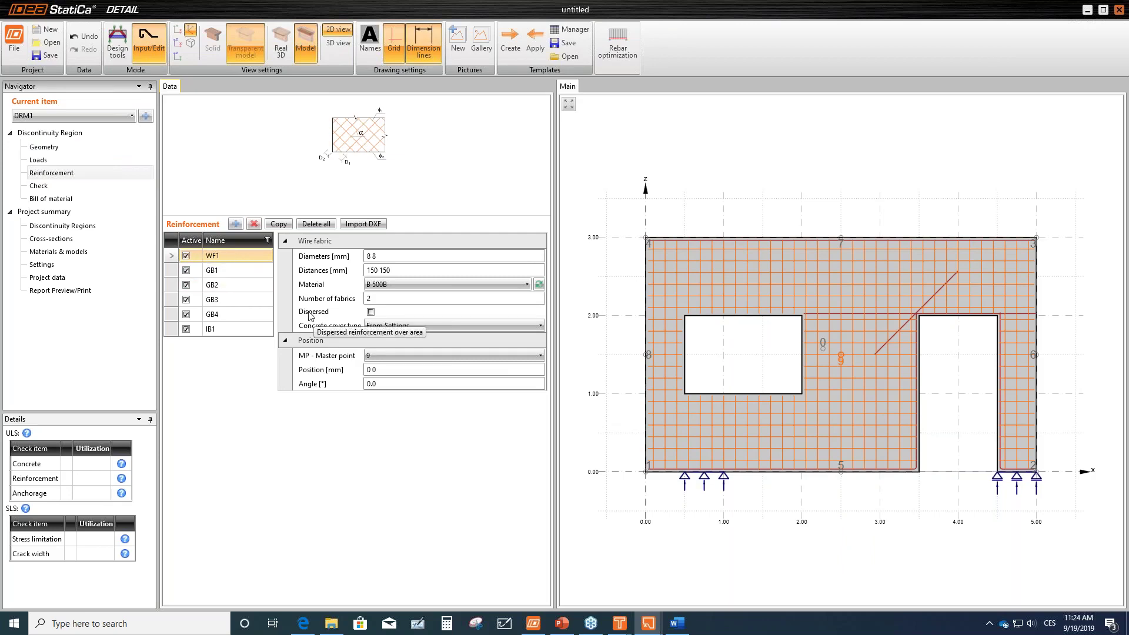
left_click(371, 313)
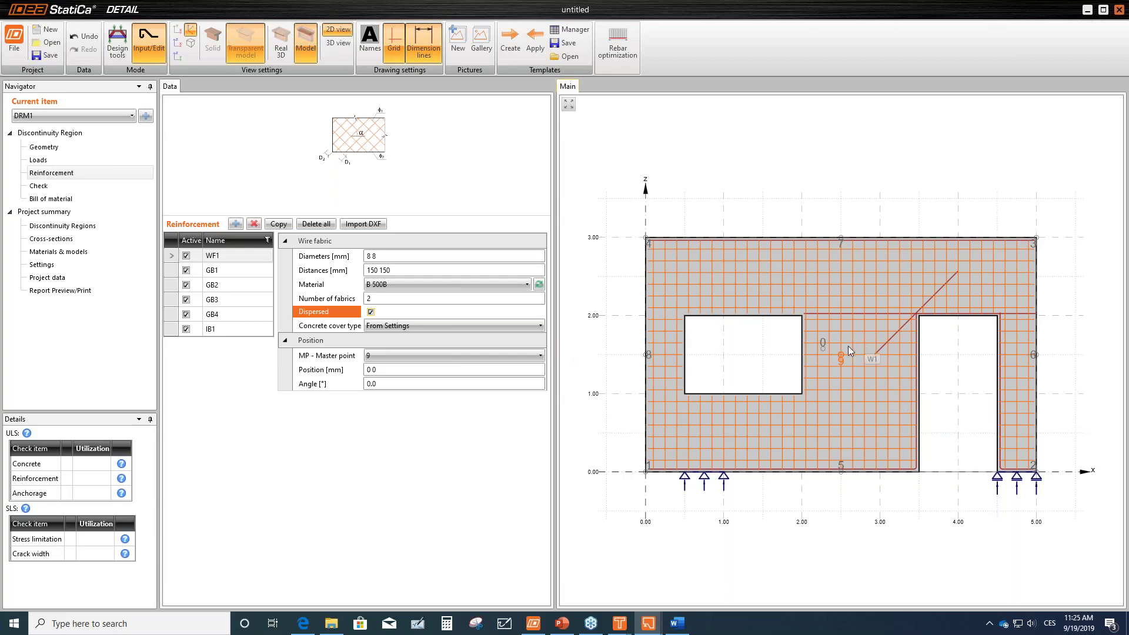
Enable the last-edge length of 2950 mm for reinforcement bar group GB2 along the door opening.
left_click(170, 272)
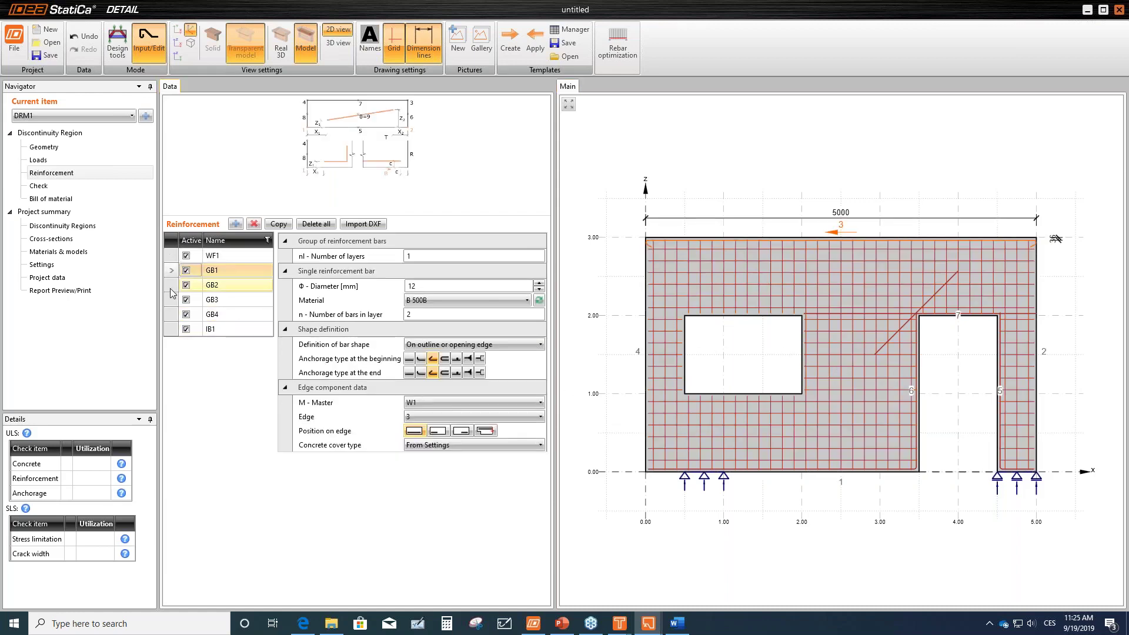
left_click(171, 288)
left_click(411, 429)
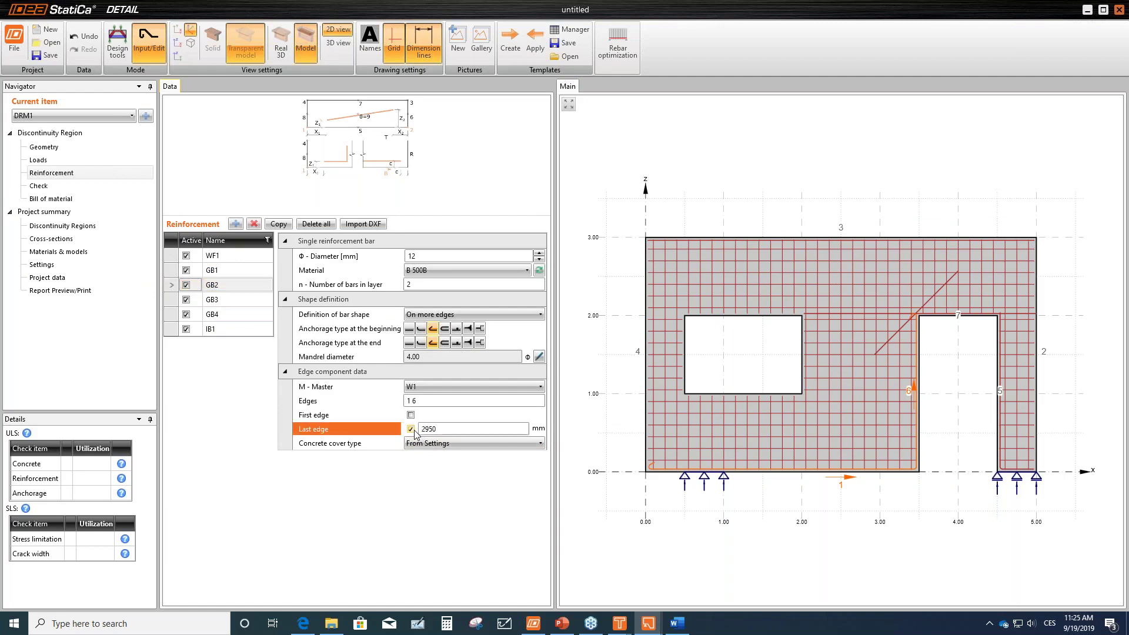
Set the Z coordinate of both the begin and end positions of reinforcement bar group GB4 to 36 mm.
left_click(176, 302)
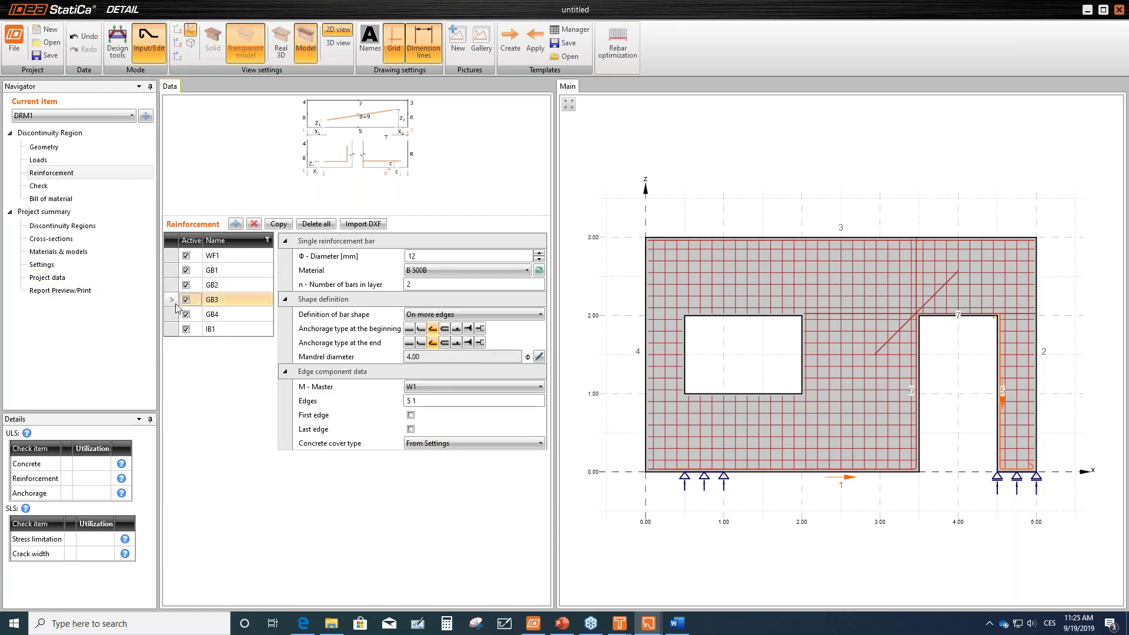
left_click(172, 314)
left_click(360, 444)
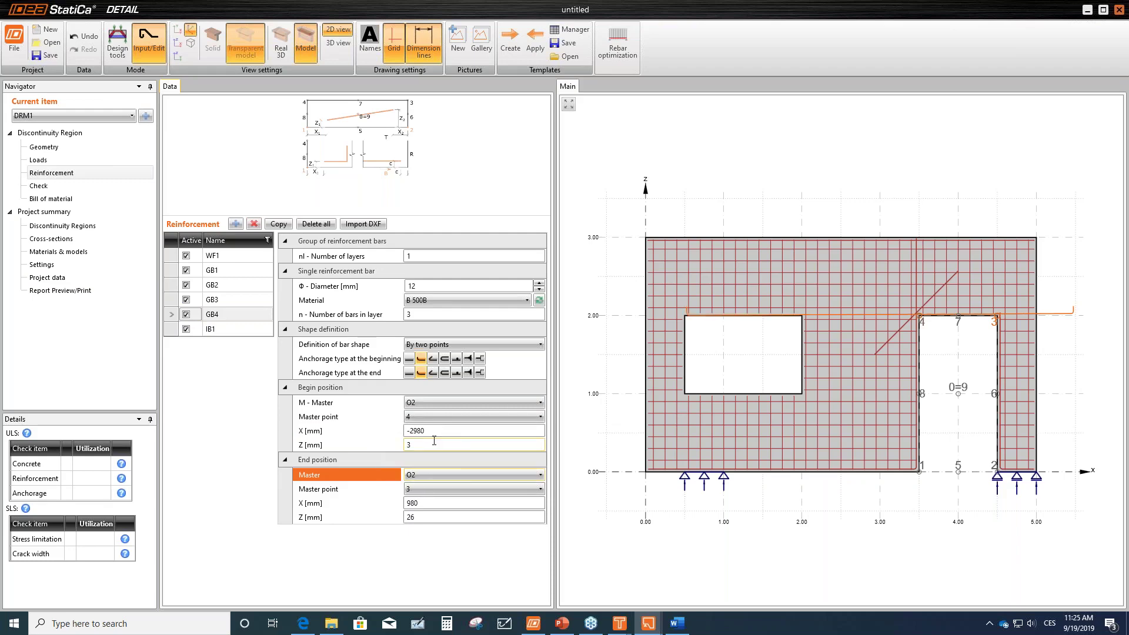
type("36")
key("Tab")
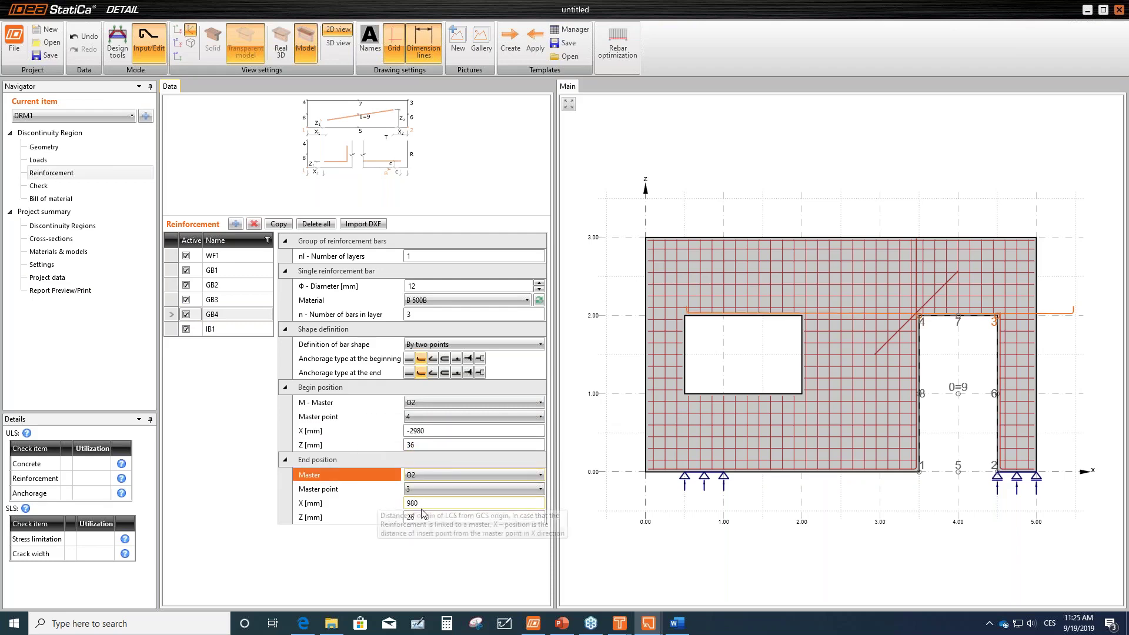
left_click(379, 523)
type("36")
key("Tab")
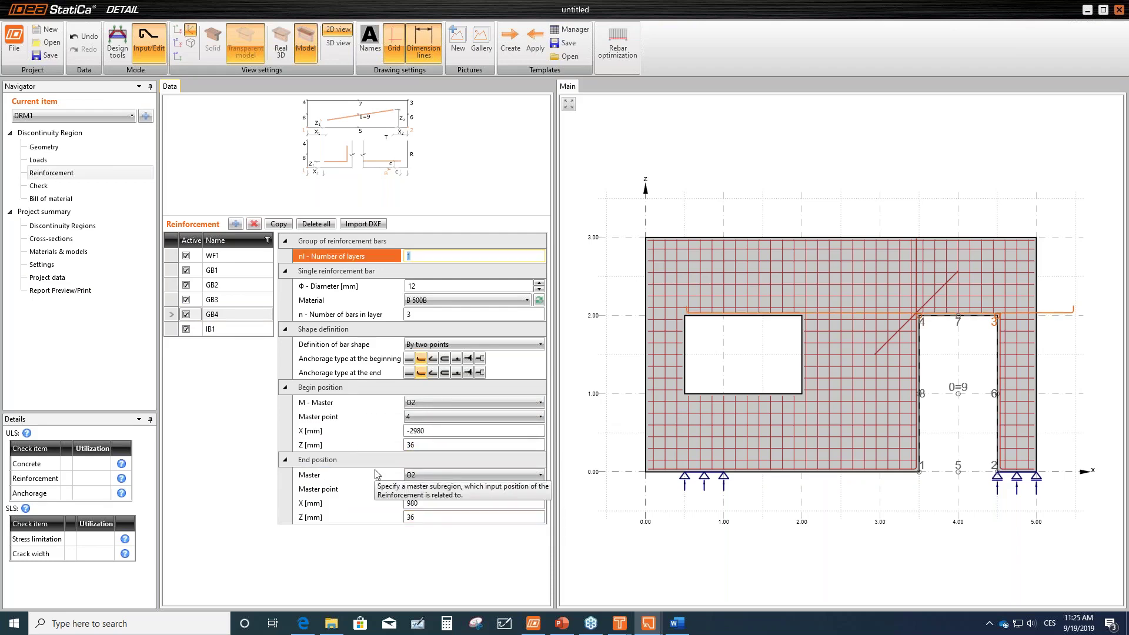
Set the top length of inclined bar IB1 to 2000 mm and its angle to 42°.
left_click(173, 330)
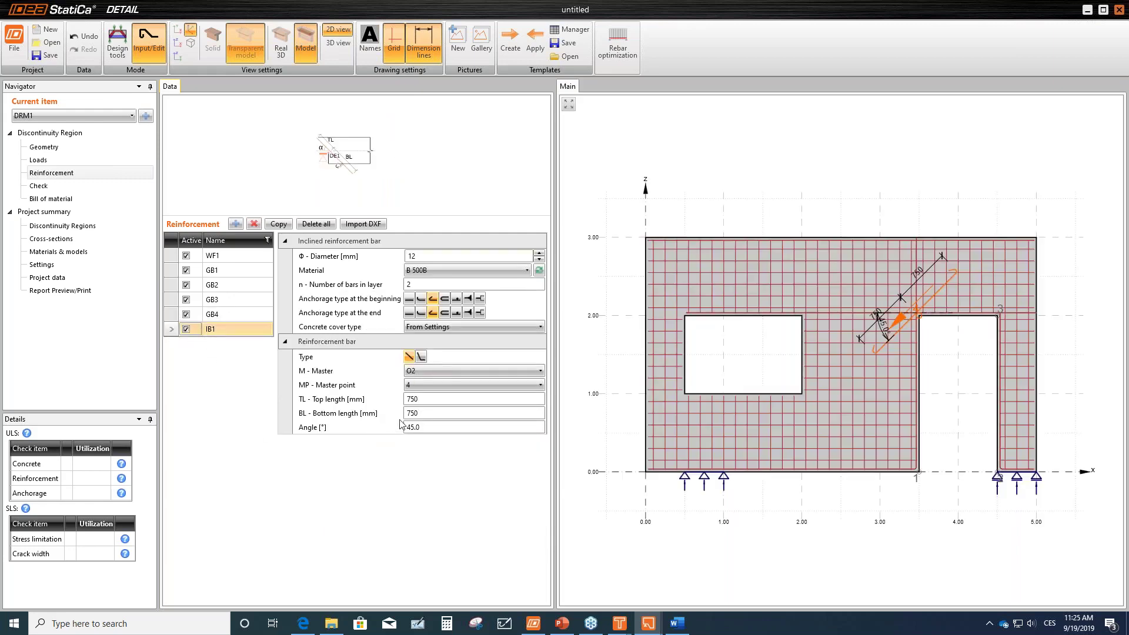
left_click(437, 399)
type("2000")
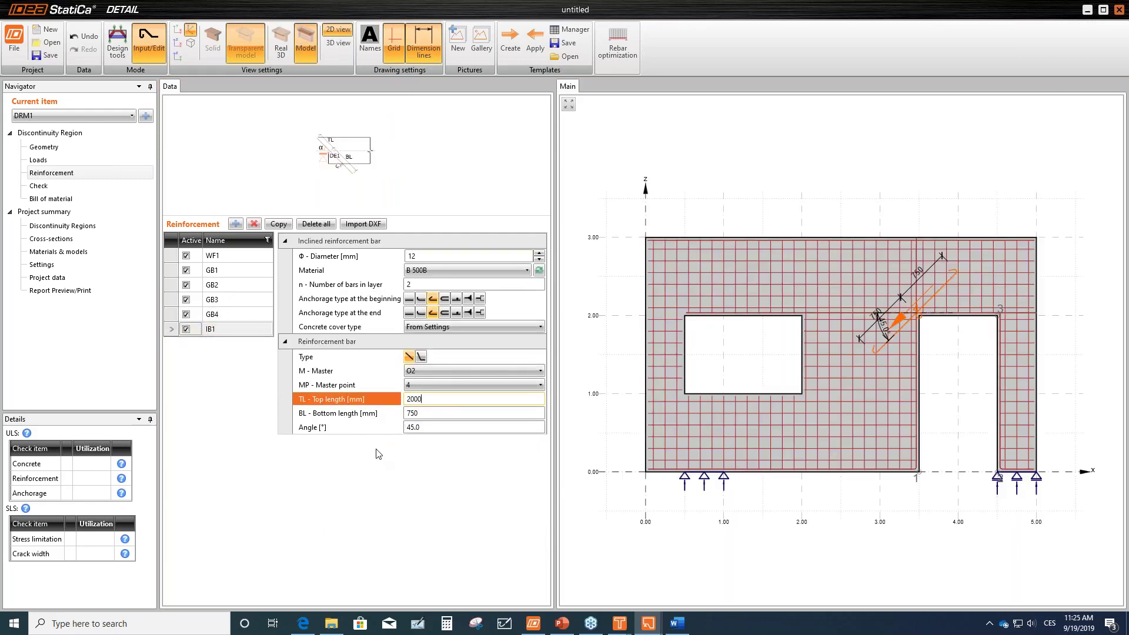
key("Tab")
key("Tab")
type("4")
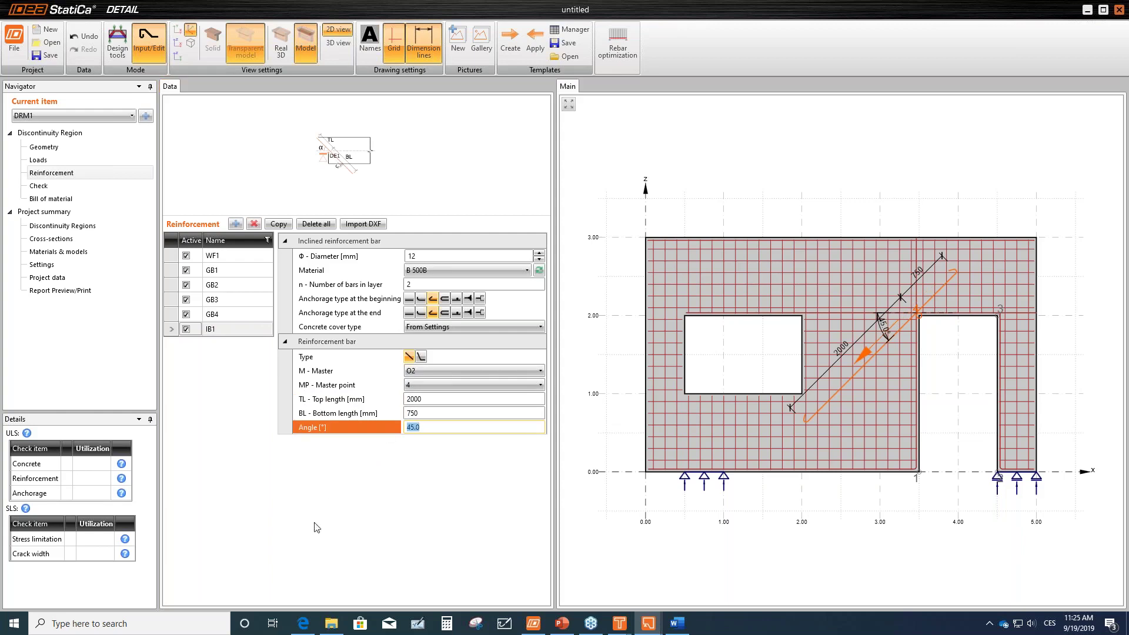
key("Tab")
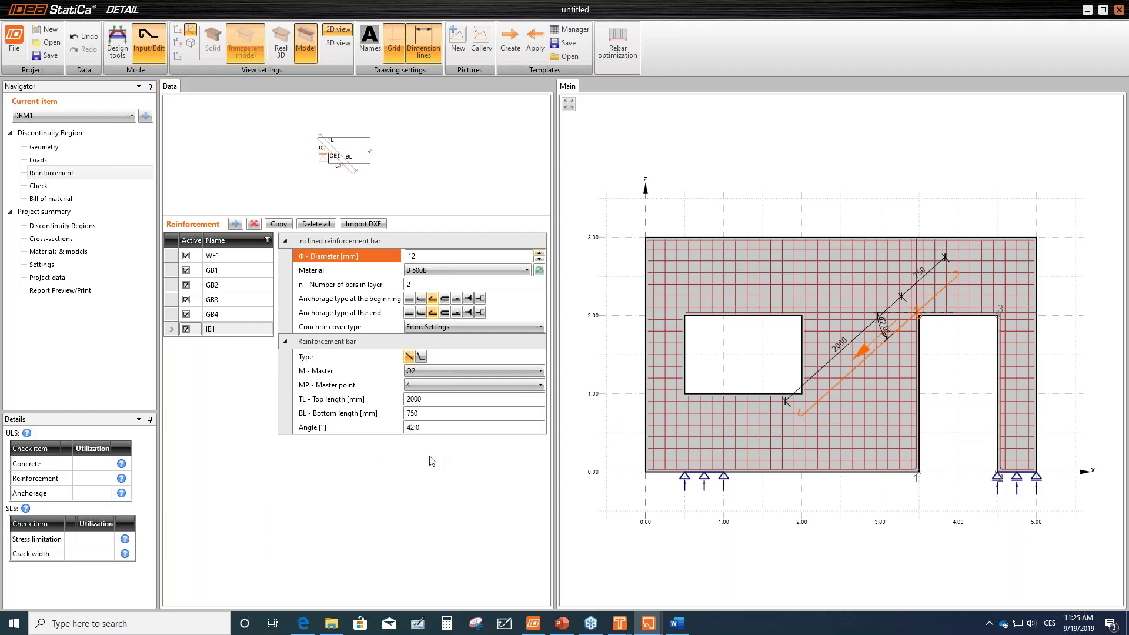
Run the check calculation of the wall and open the strength results for concrete and reinforcement.
left_click(49, 187)
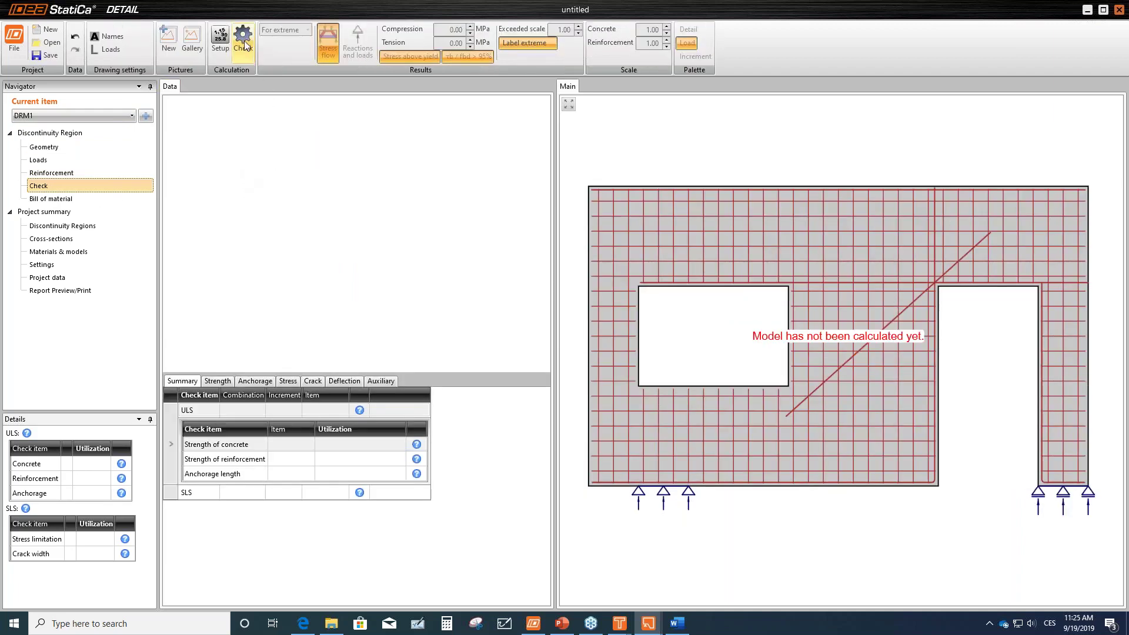
left_click(245, 43)
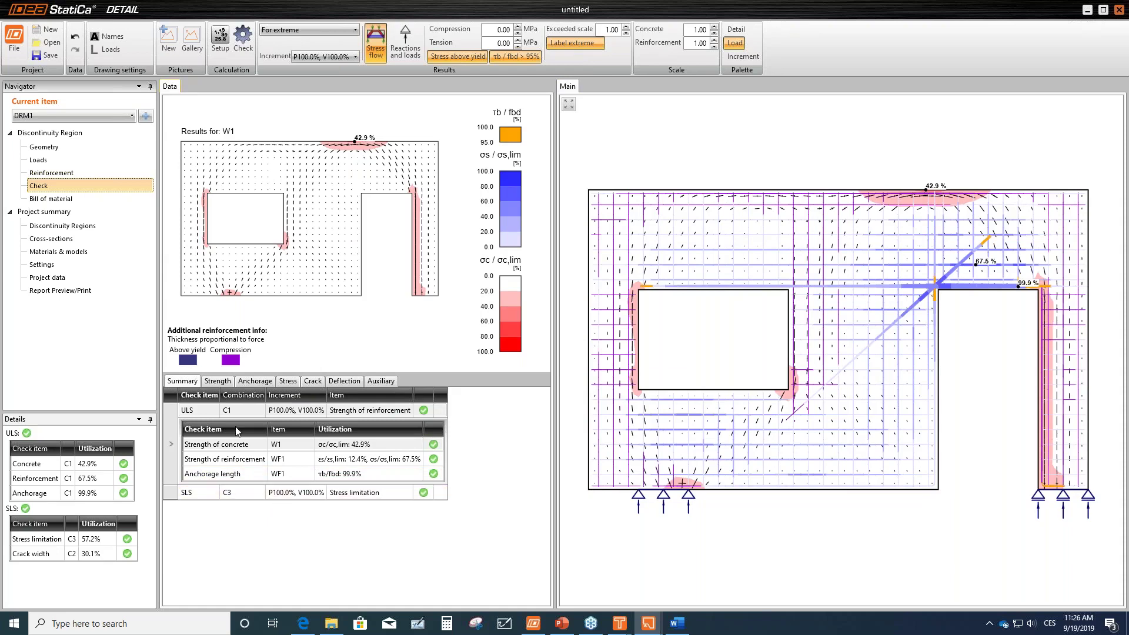
left_click(217, 382)
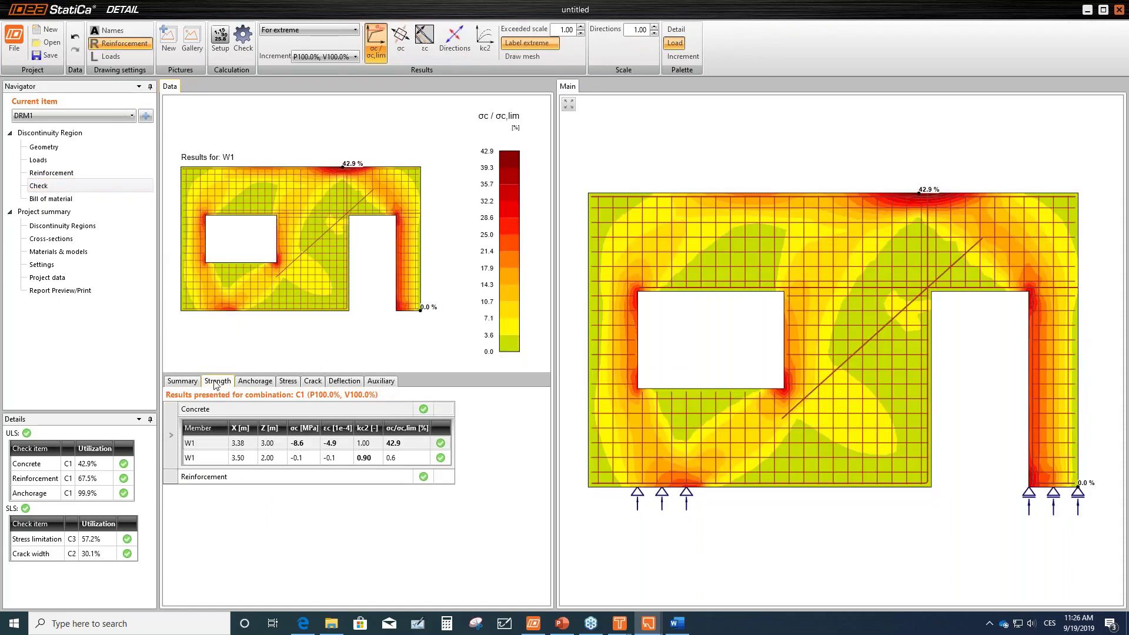
left_click(231, 482)
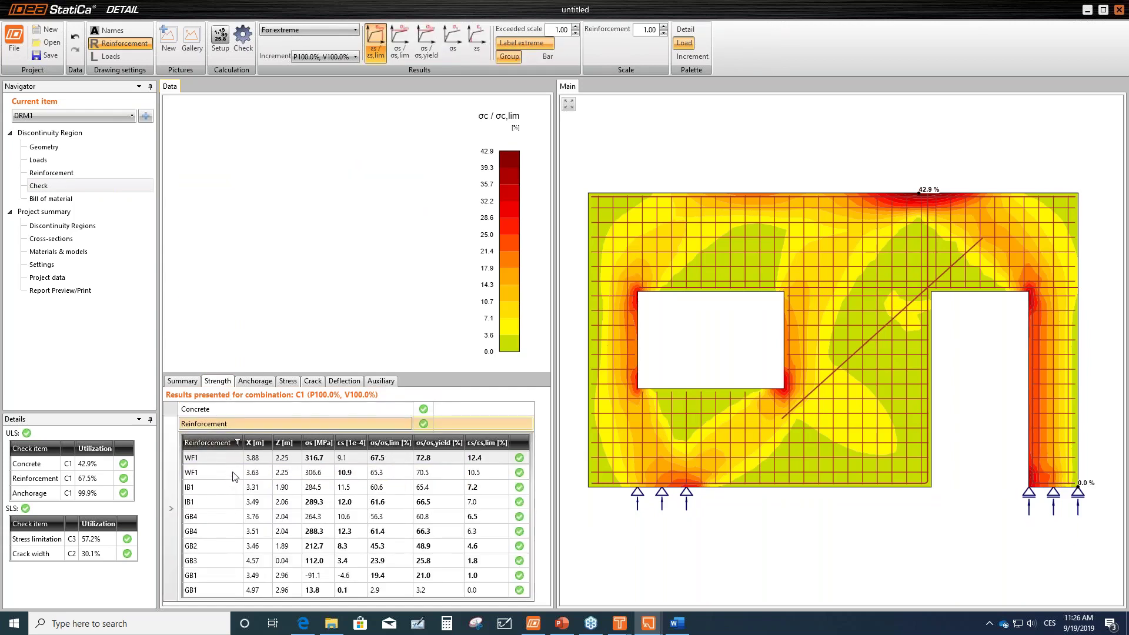
Review the stress σs of wire fabric WF1, including its dispersed display in the 0° and 90° directions.
left_click(210, 465)
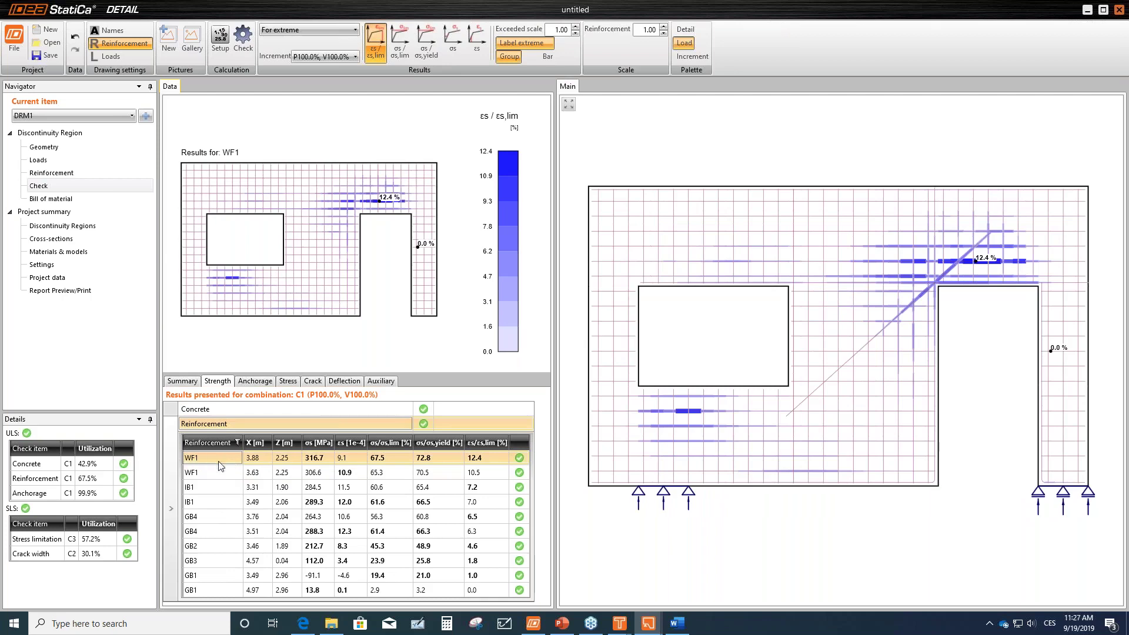
left_click(454, 55)
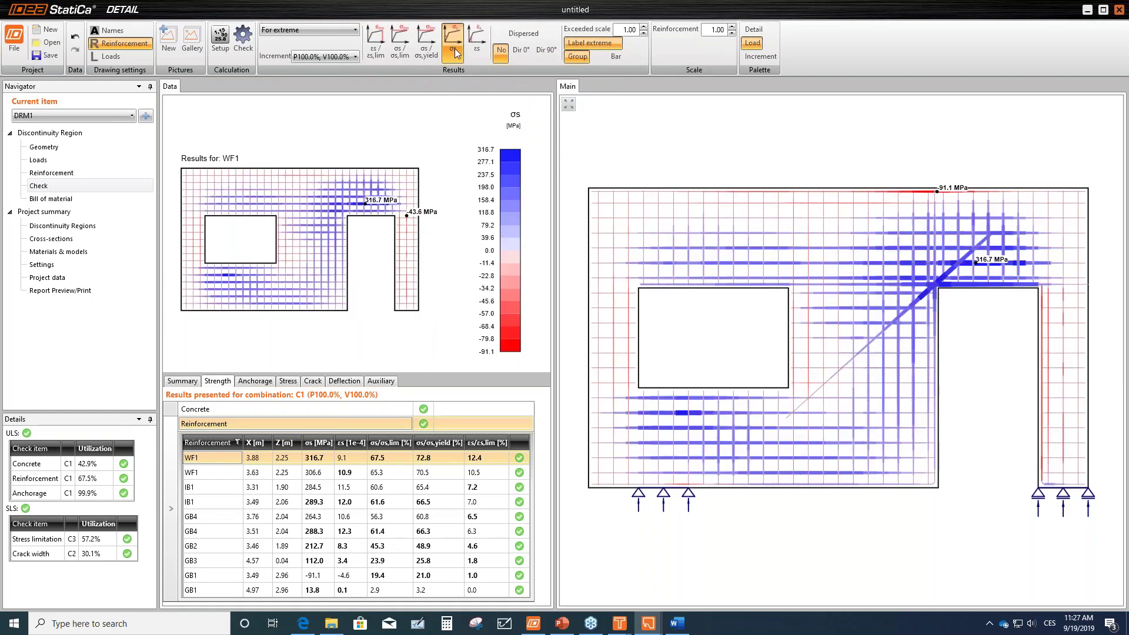
left_click(521, 50)
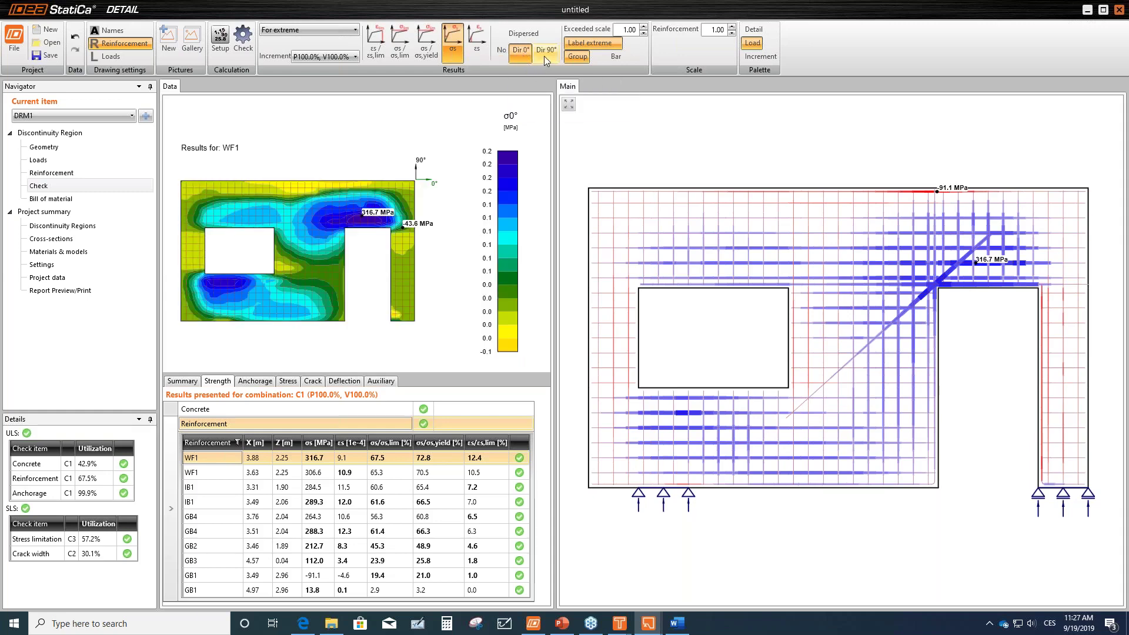
left_click(545, 55)
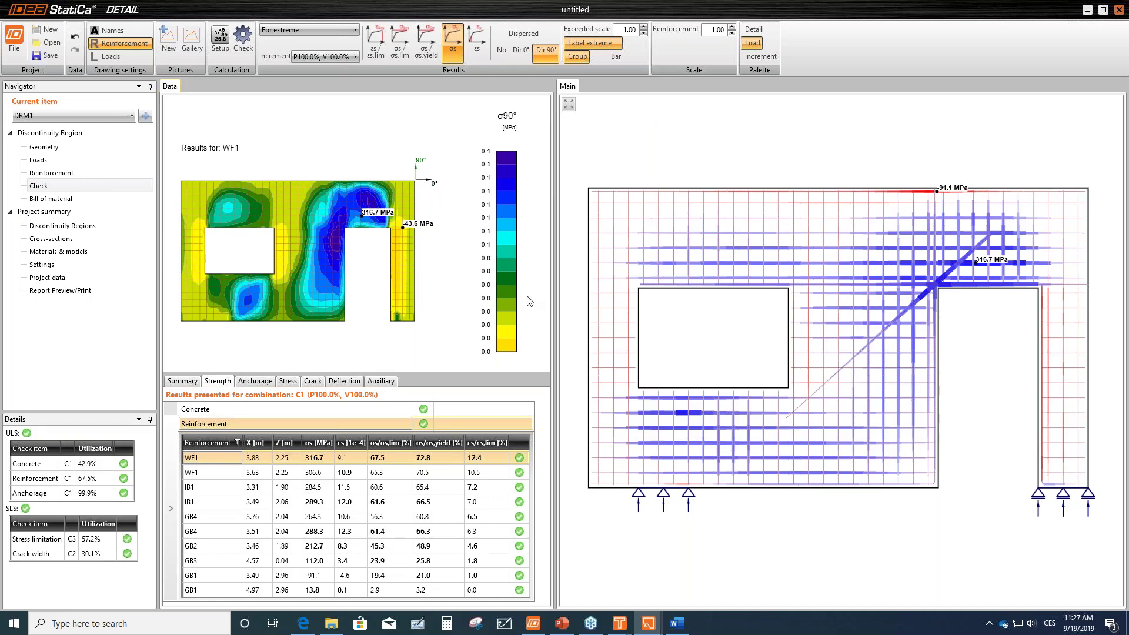
left_click(504, 54)
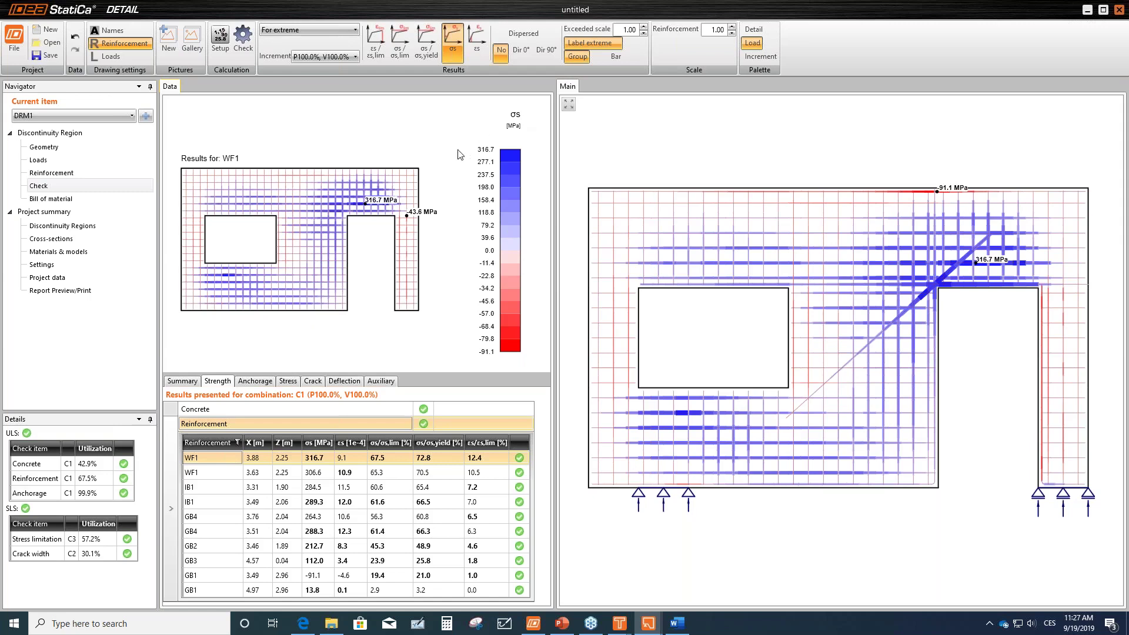
Inspect the WF1 stresses above the door opening closely, and display the strain εs of inclined bar IB1.
scroll(315, 217, "up", 1)
scroll(316, 220, "up", 4)
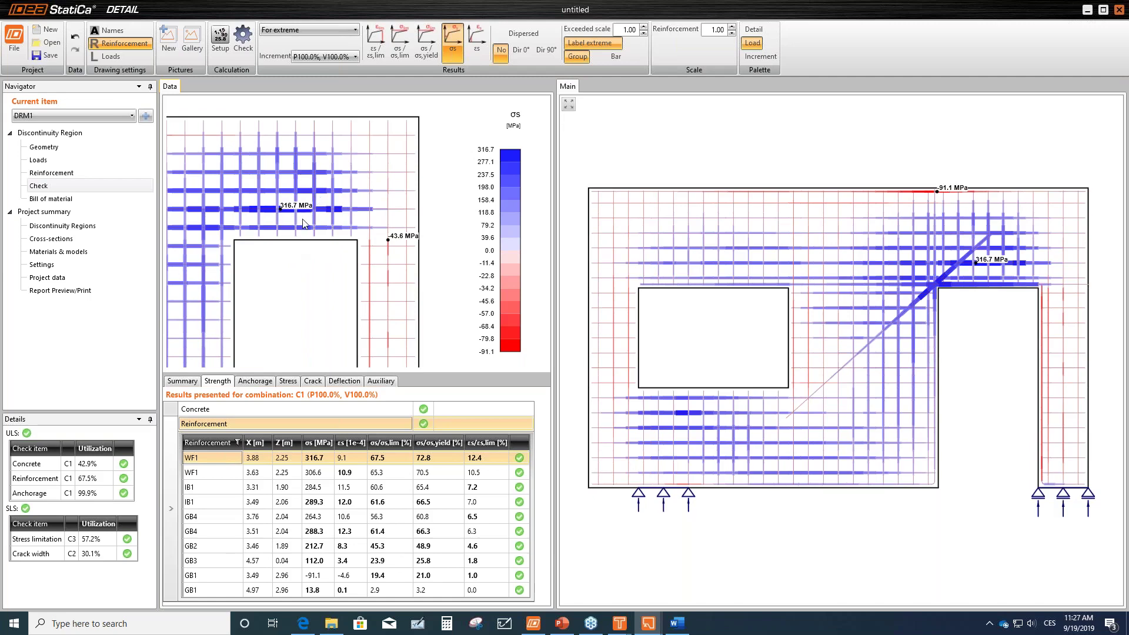
scroll(303, 218, "up", 2)
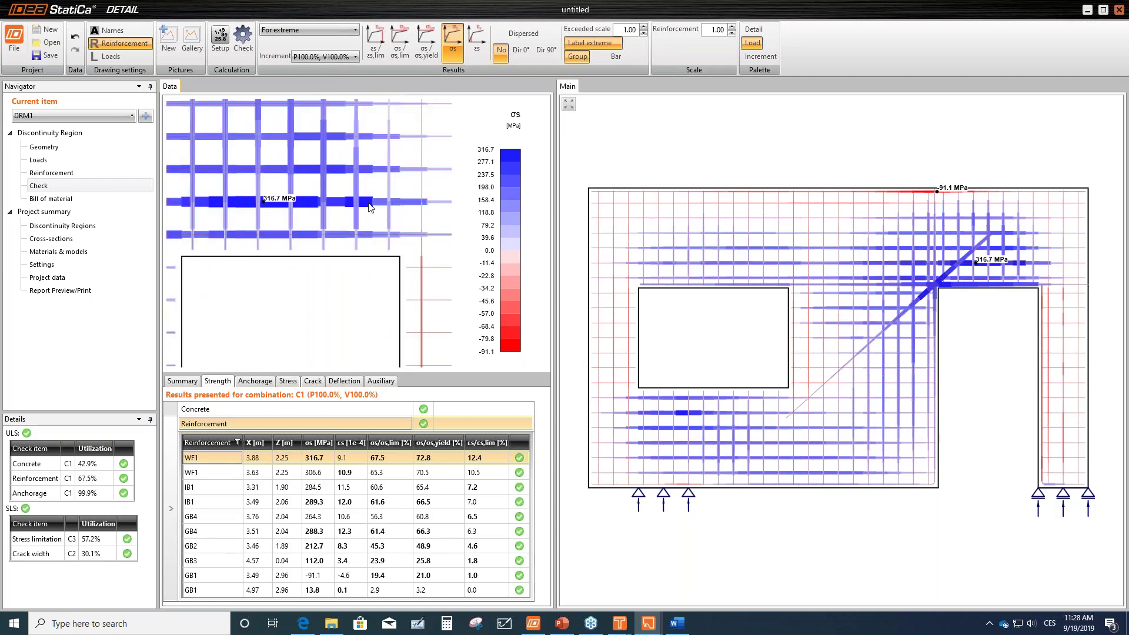
scroll(446, 207, "down", 3)
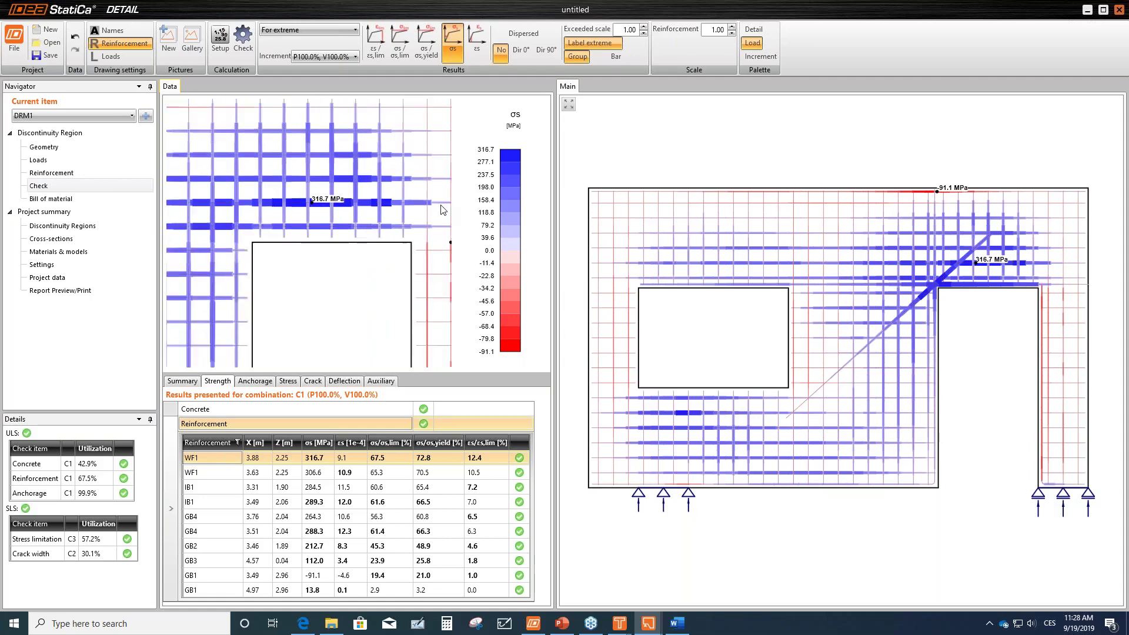
scroll(435, 210, "down", 2)
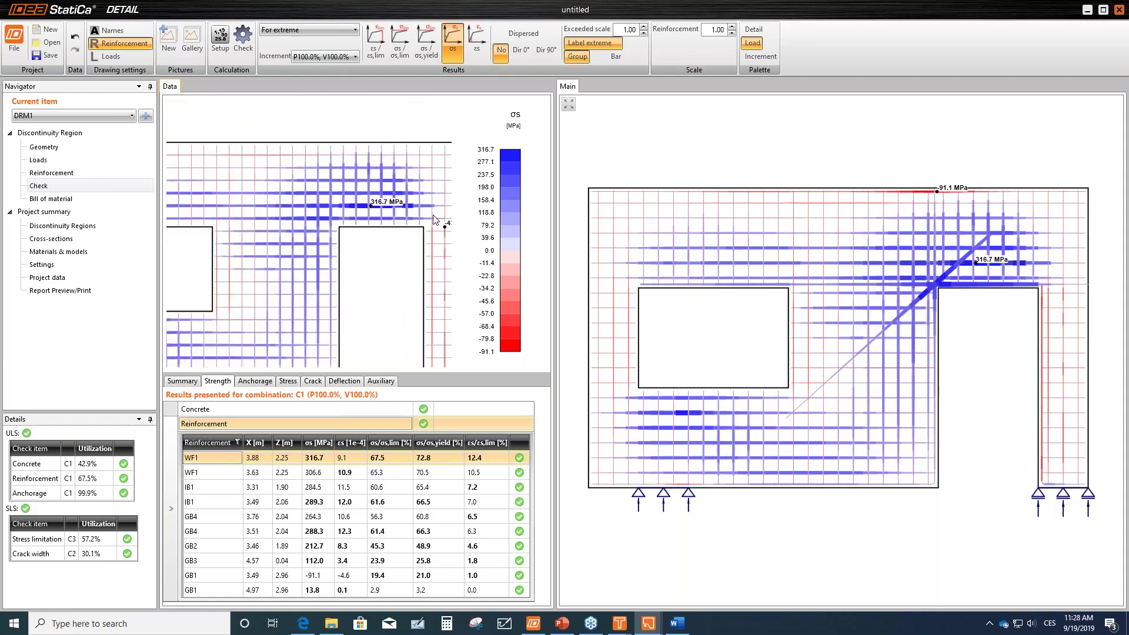
left_click(207, 503)
left_click(475, 40)
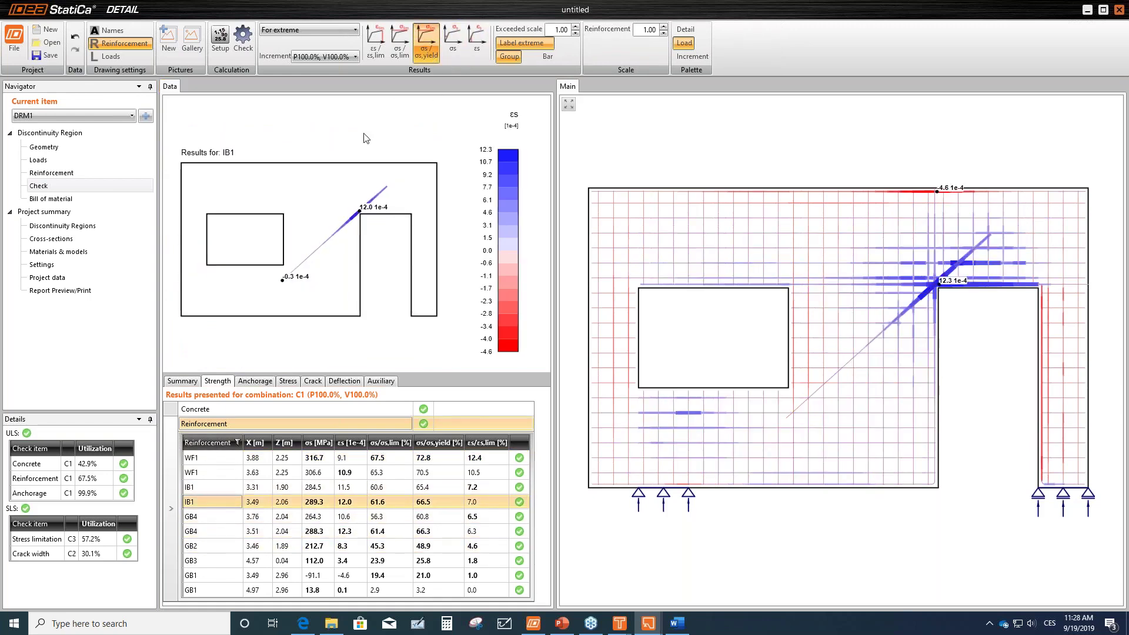
Review the crack width results of the wall and the crack spacing sr along inclined bar IB1.
left_click(312, 382)
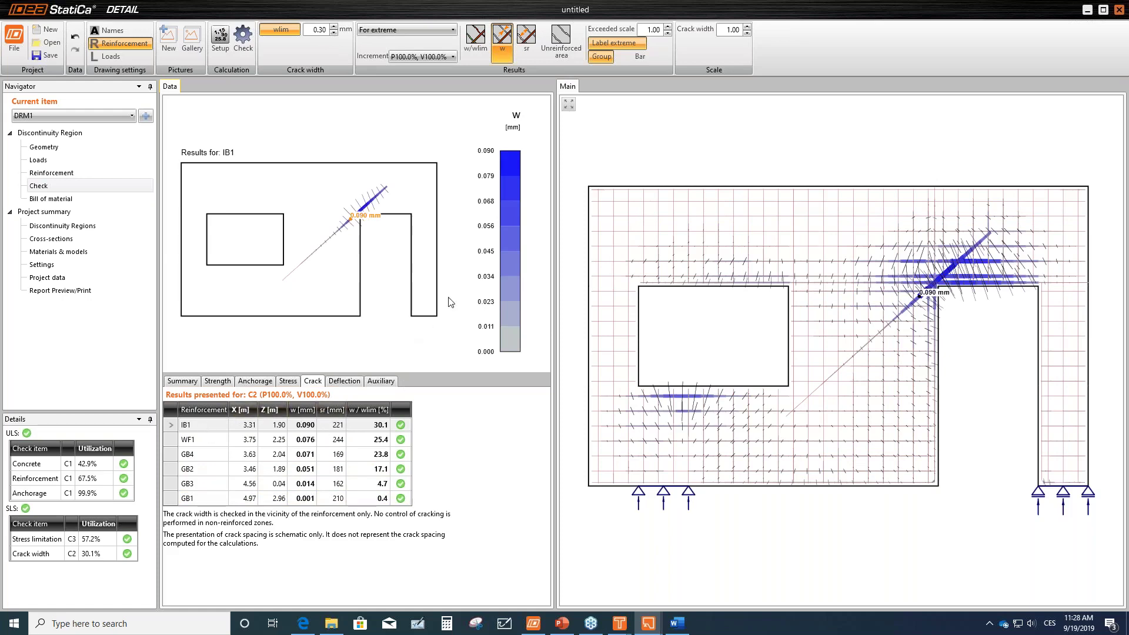
left_click(528, 54)
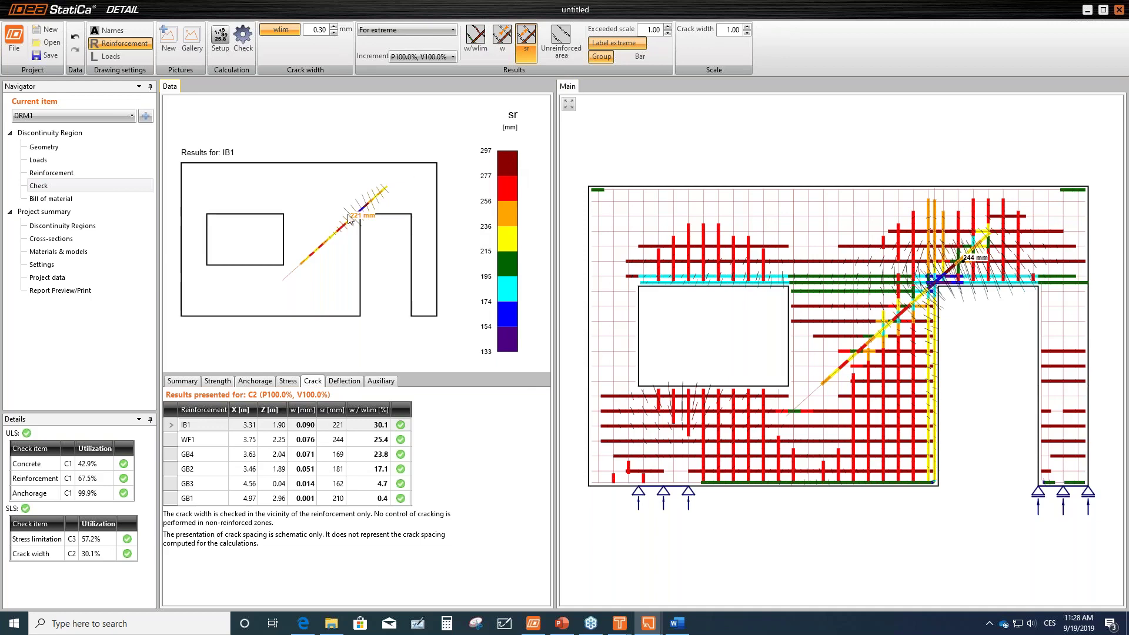
scroll(350, 219, "up", 4)
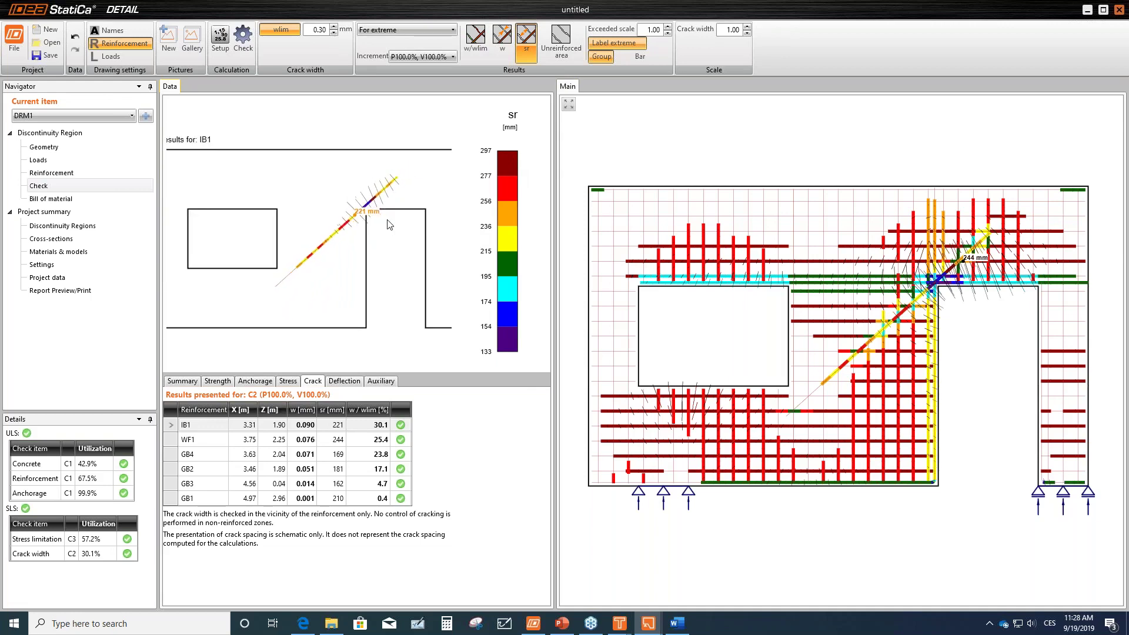
scroll(388, 224, "down", 3)
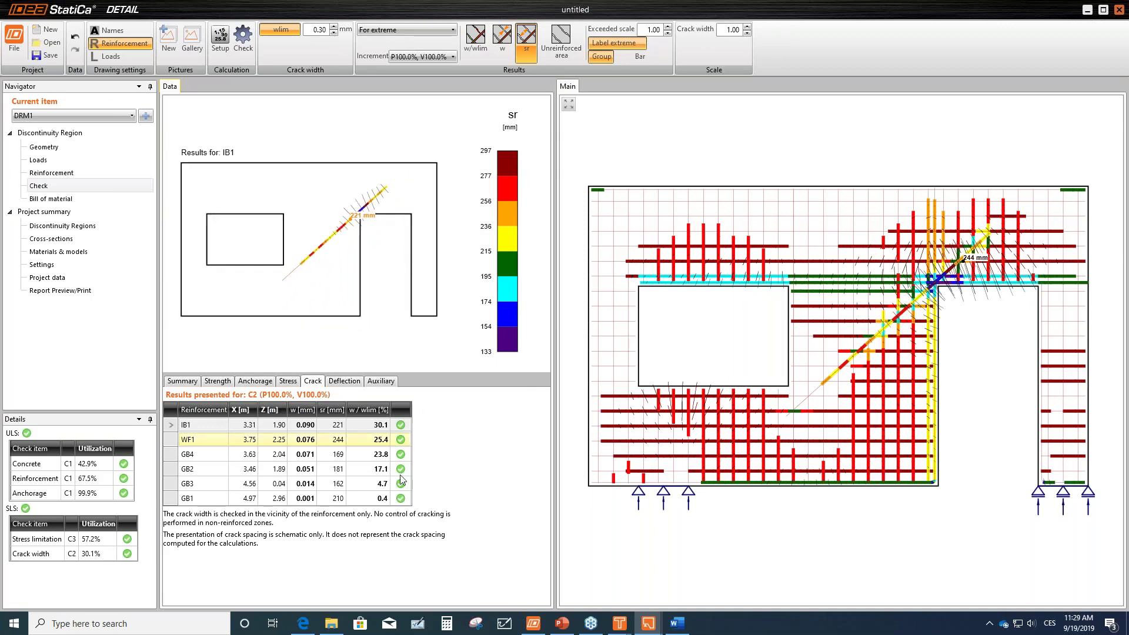
left_click(561, 627)
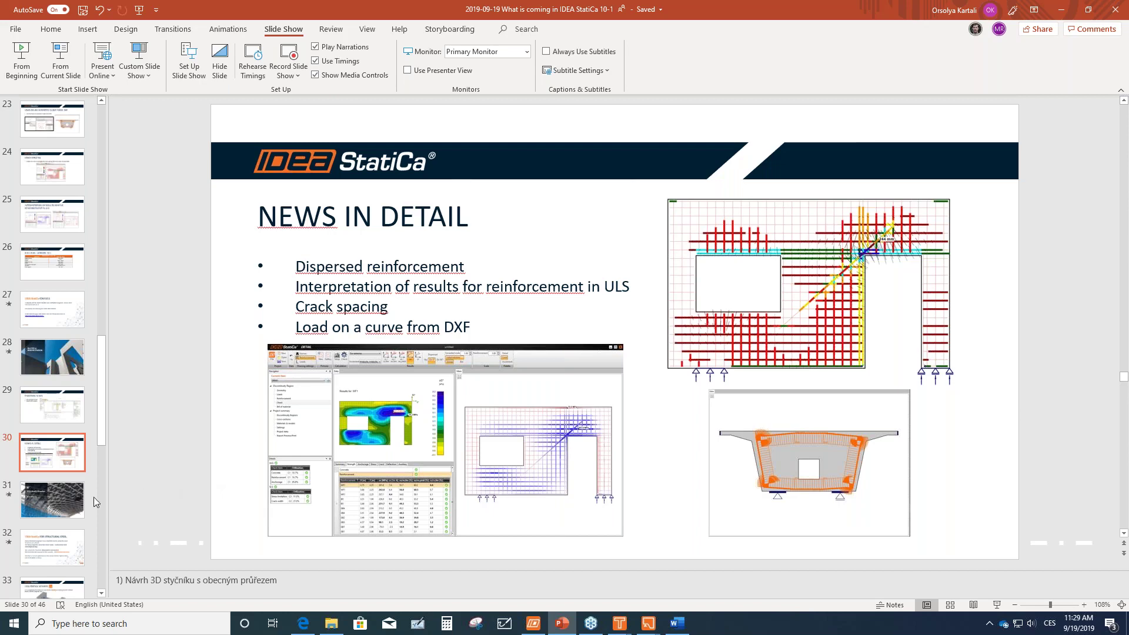
left_click(1062, 10)
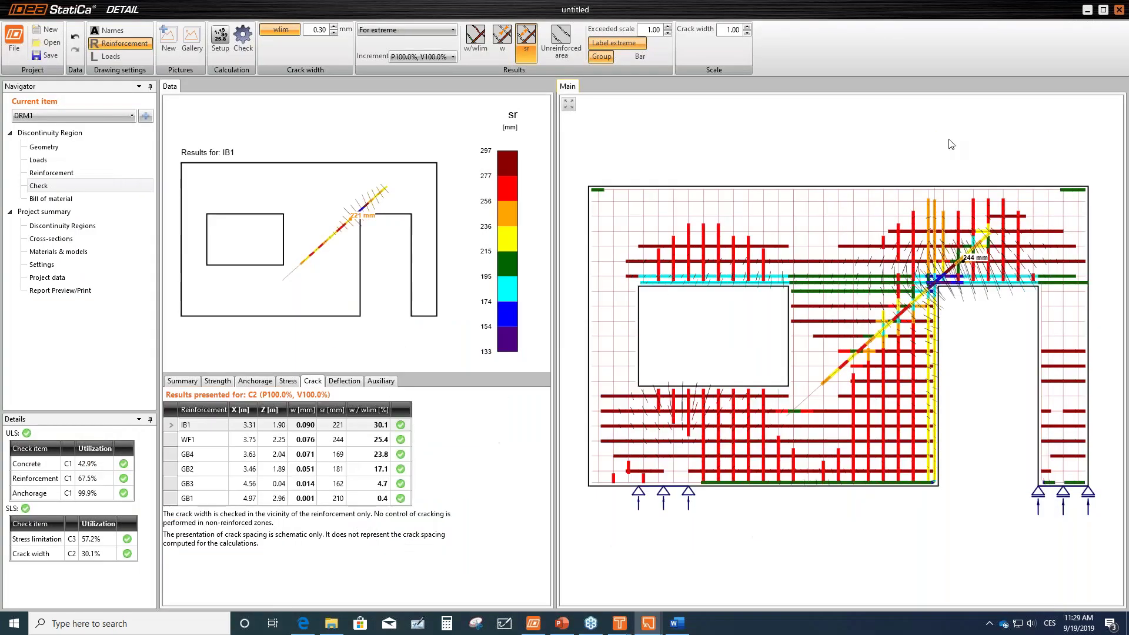